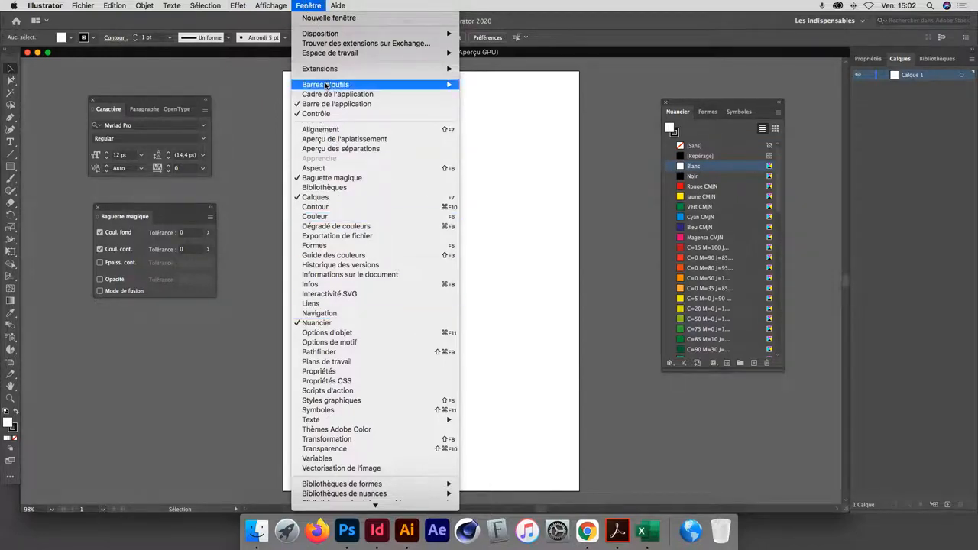
mouse_move(403, 86)
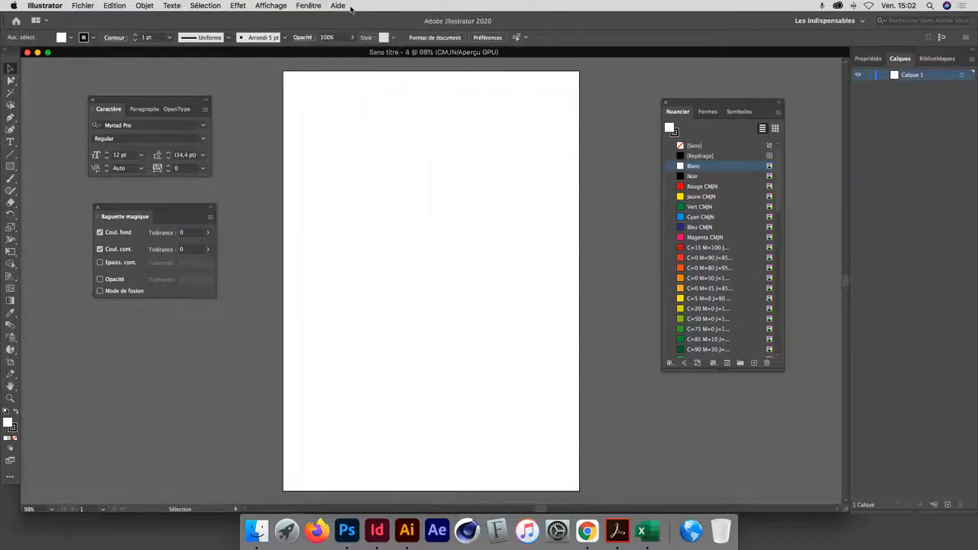
left_click(313, 7)
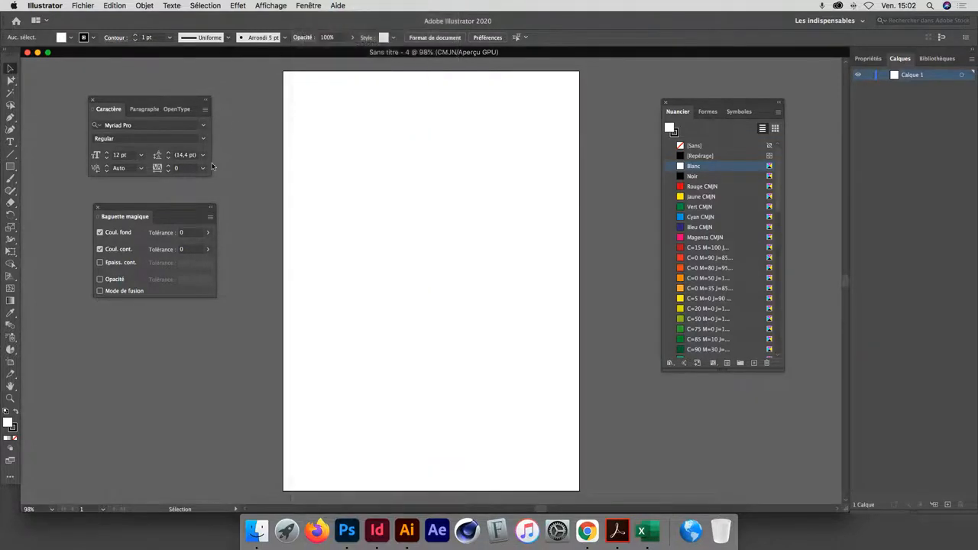
left_click(11, 350)
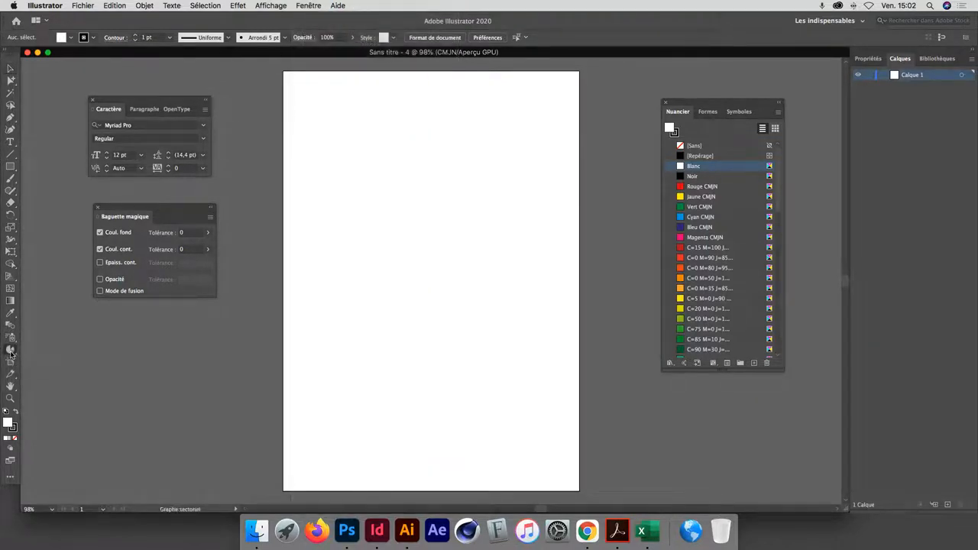
left_click(11, 352)
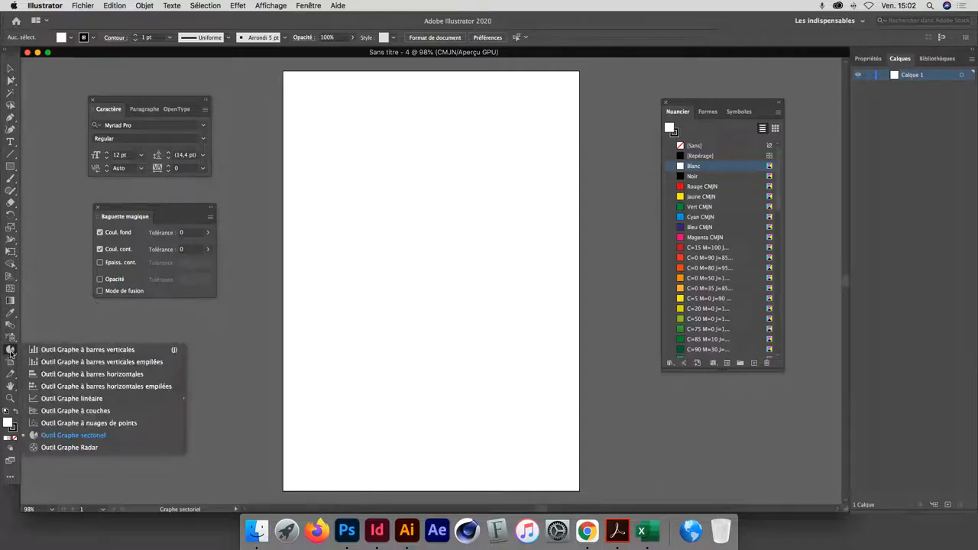
left_click(87, 349)
left_click_drag(70, 348, 80, 364)
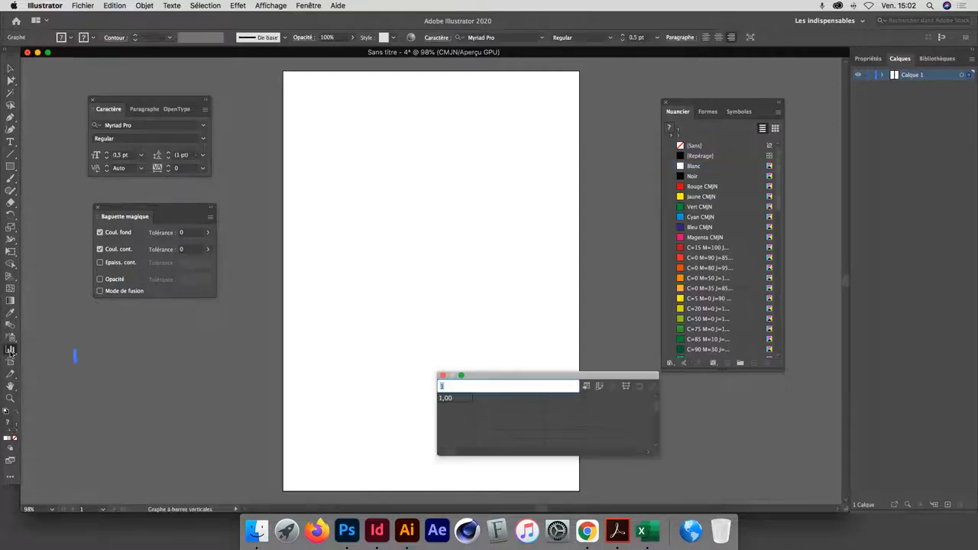
key("super+z")
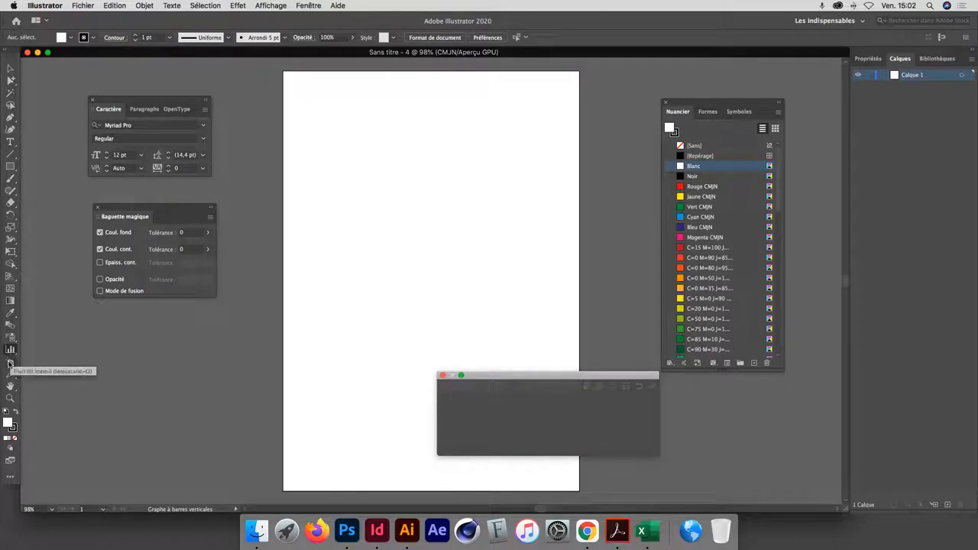
left_click(11, 350)
left_click(87, 349)
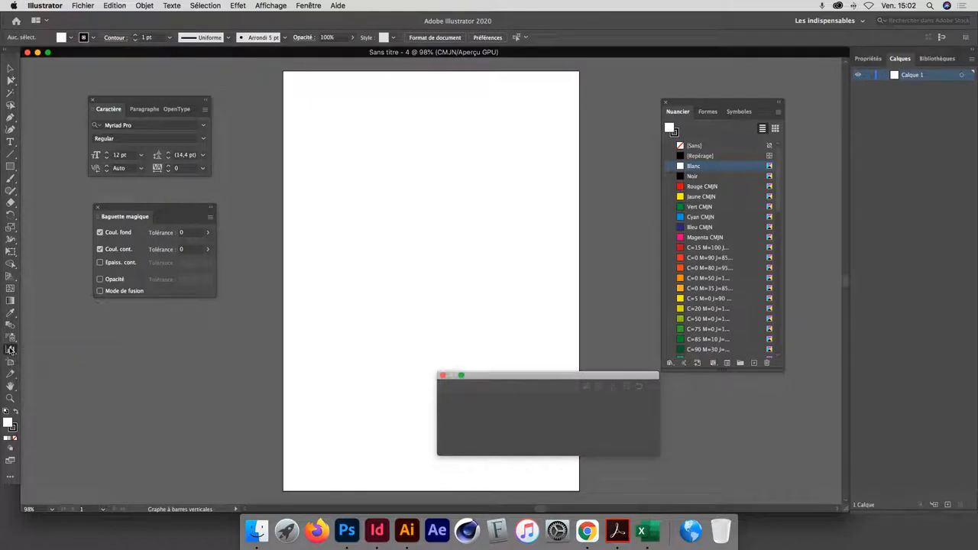
left_click(443, 377)
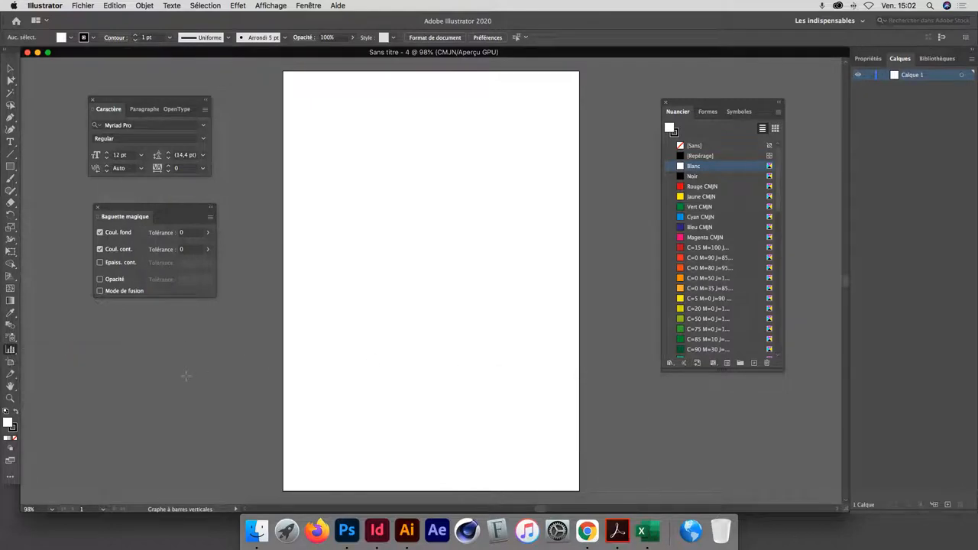
Draw a vertical bar graph in the upper half of the artboard and enlarge its data window below it
left_click(9, 350)
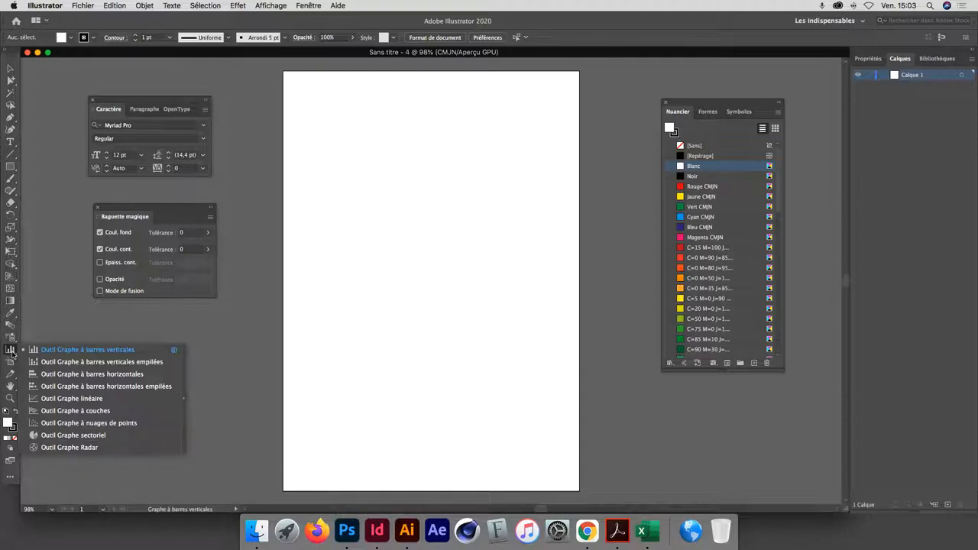
left_click(73, 350)
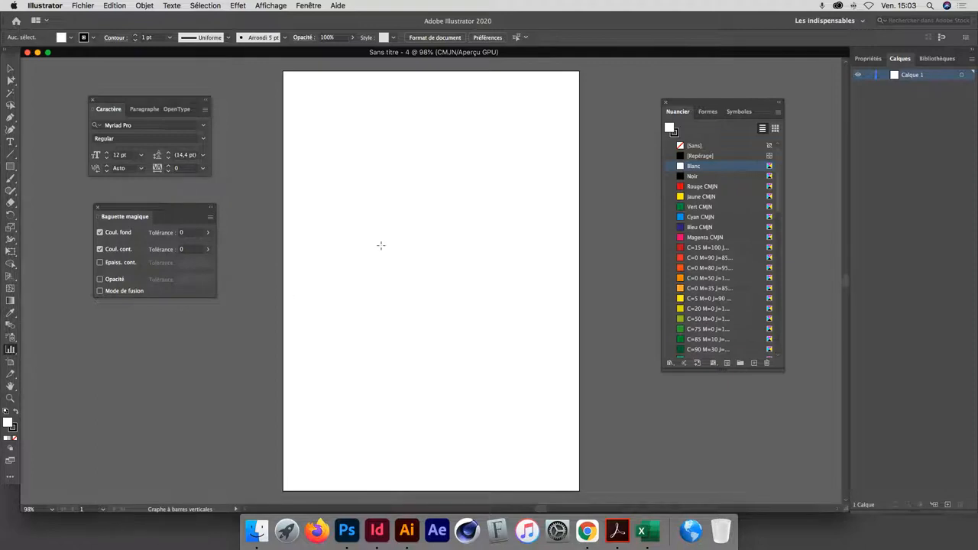
left_click_drag(330, 169, 477, 318)
left_click_drag(515, 376, 434, 334)
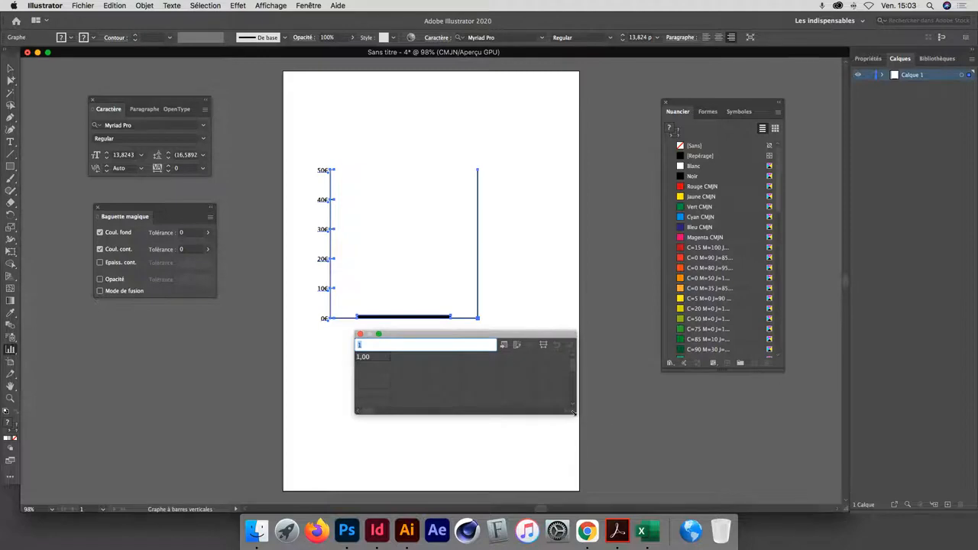
left_click_drag(575, 413, 611, 432)
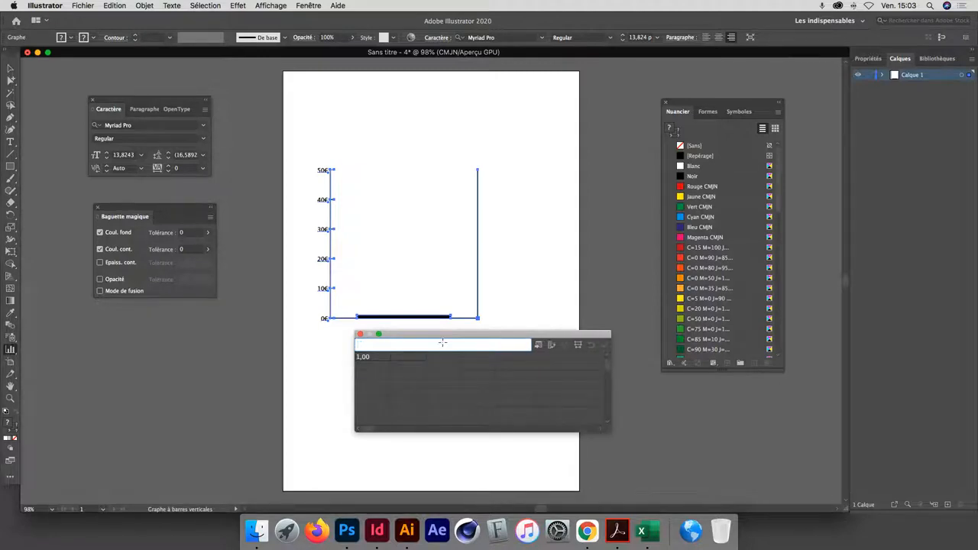
Clear the default first cell of the graph data and enter the column headings BTS, PG and BAC
key("BackSpace")
type("BTSa")
key("Tab")
type("8")
key("Tab")
type("BAC")
key("Tab")
Enter the row labels "1988" and "1990" with quotation marks, then "2000é with only the opening one, in the first column
key("Left")
type("\"1988\"")
key("Return")
type("\"1990\"")
key("Return")
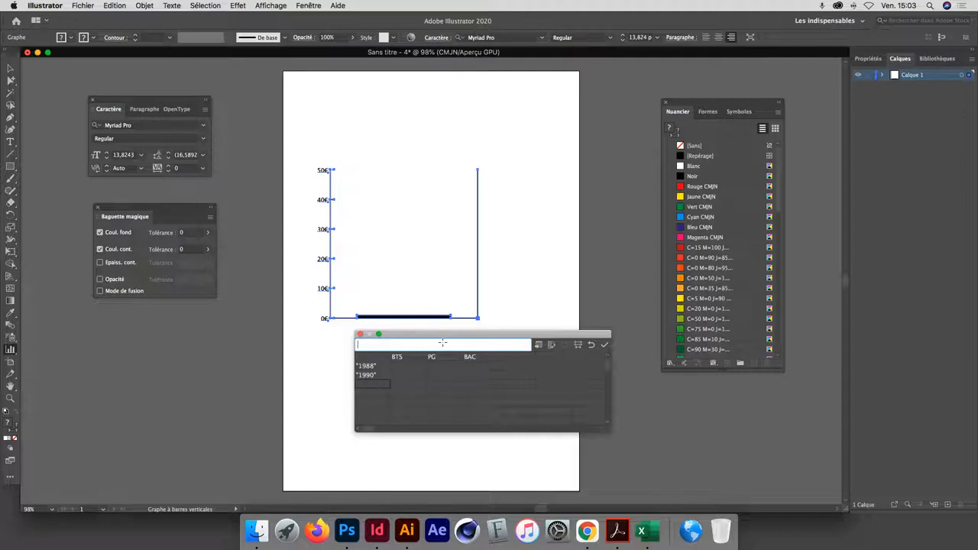
type("\"2000€")
key("Return")
Fill the 1988 row with 1 for BTS, 25 for PG and 30 for BAC
type("1")
key("Tab")
type("25")
key("Tab")
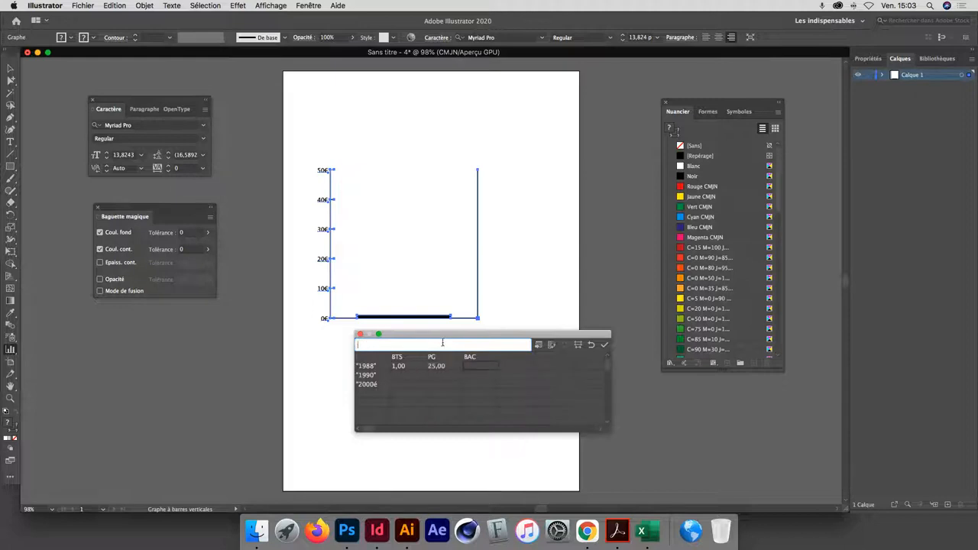
type("30")
key("Return")
Fill the 1990 row with 15 for BTS, 58 for PG and 20 for BAC
type("15")
key("Tab")
type("58")
key("Tab")
key("Return")
Fill the third row with 24, 33 and 12, apply the data to the graph and close the data window
type("24")
key("Tab")
type("33")
key("Tab")
key("Tab")
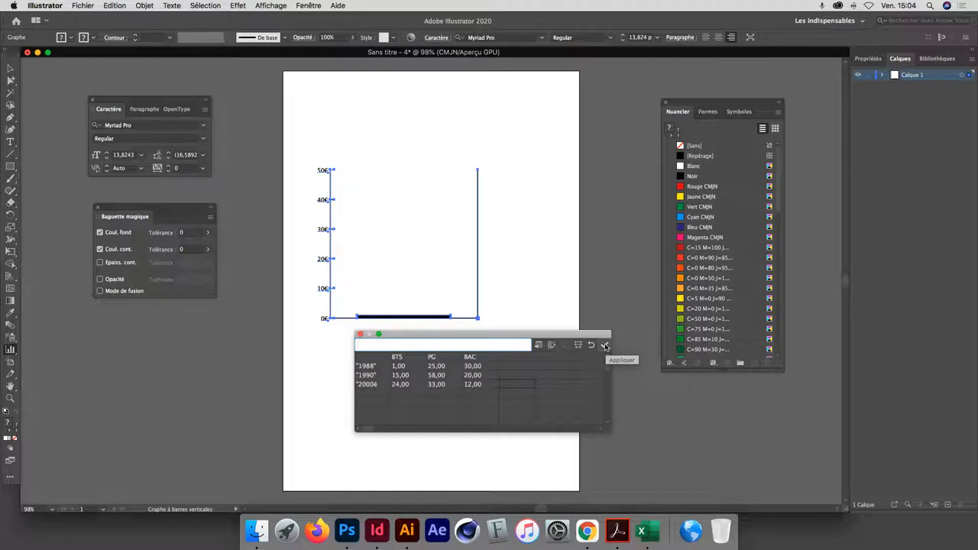
left_click(605, 346)
left_click_drag(553, 335, 578, 364)
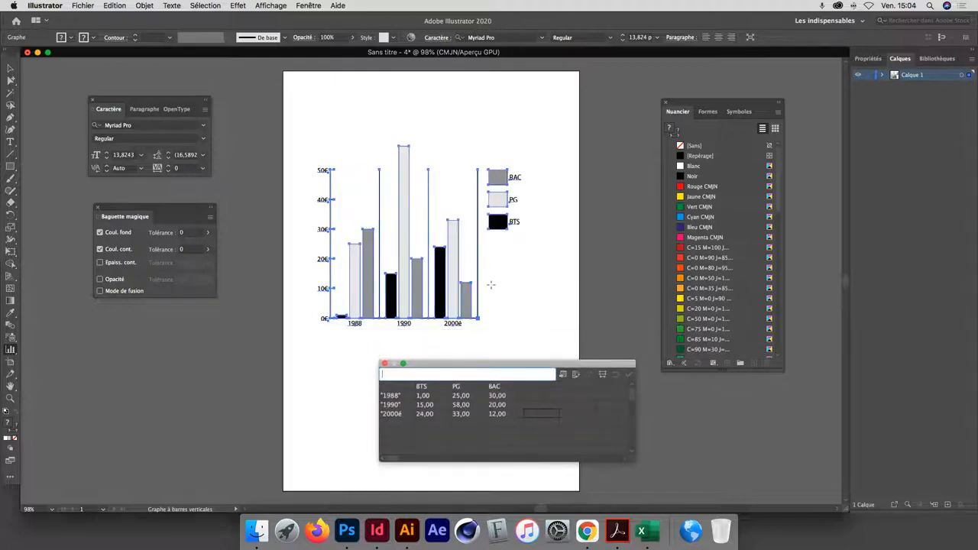
left_click(385, 364)
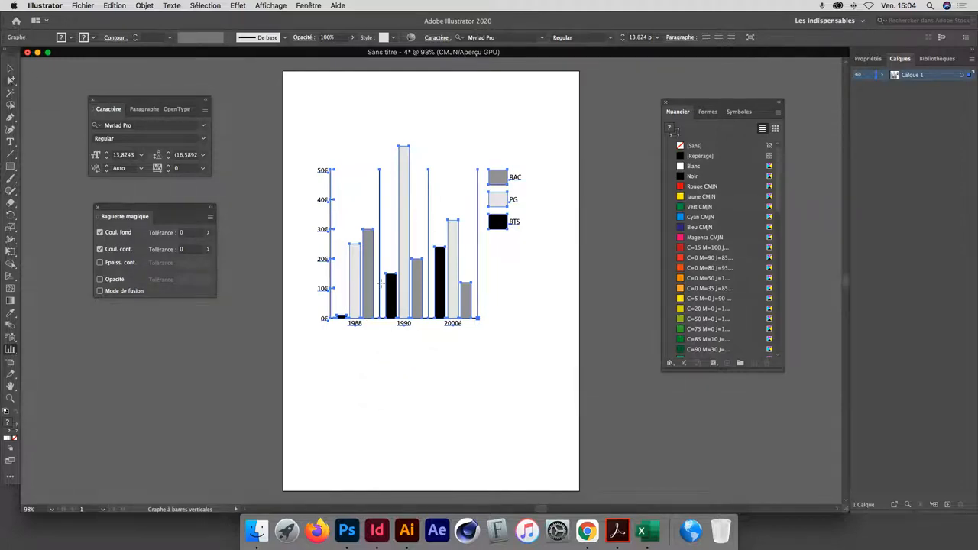
Select the whole BAC series with its legend swatch using Group Selection and fill it with the orange C=0 M=80 J=95 swatch
left_click(11, 81)
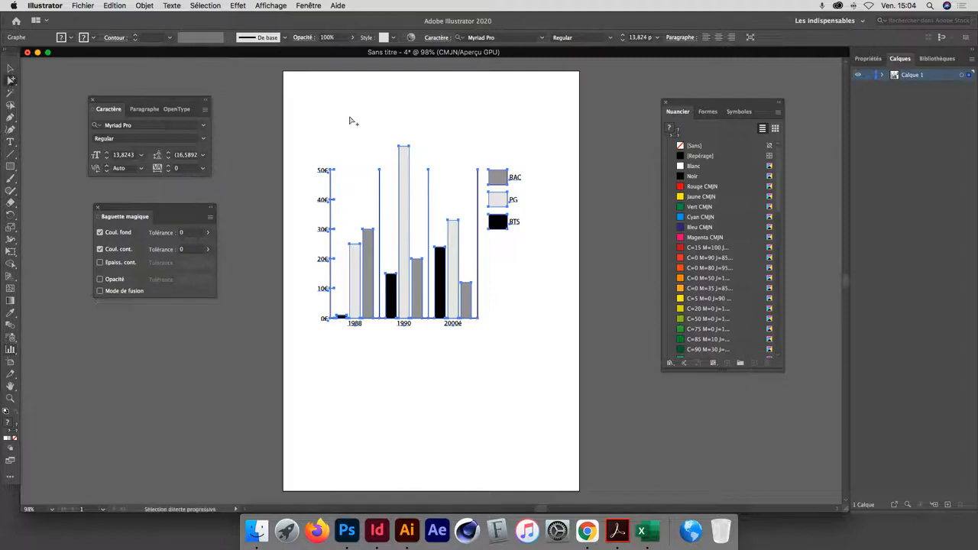
left_click(295, 92)
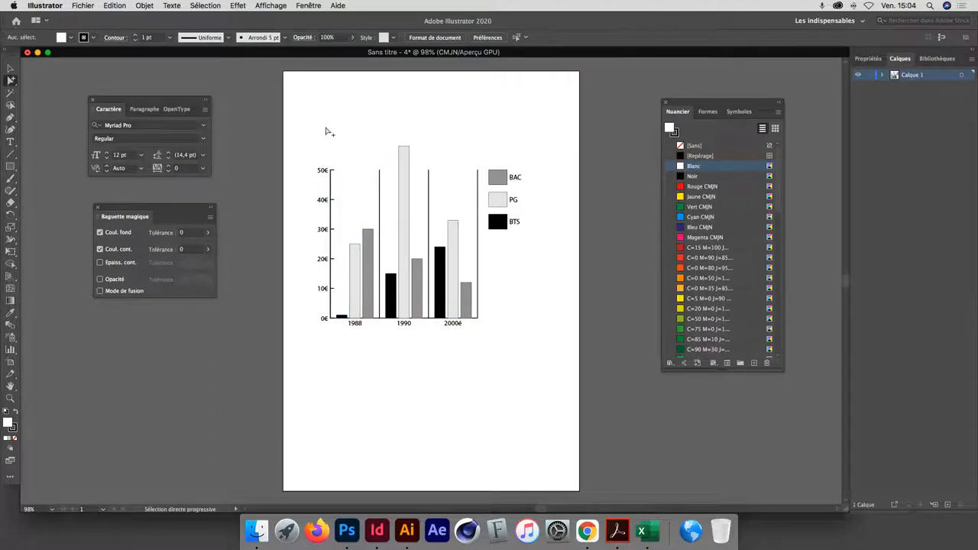
left_click(10, 81)
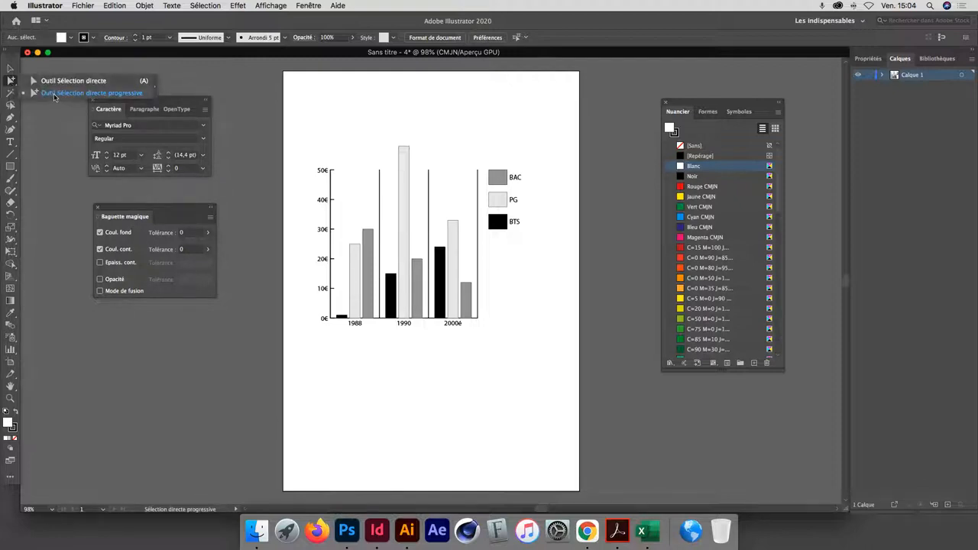
left_click(53, 95)
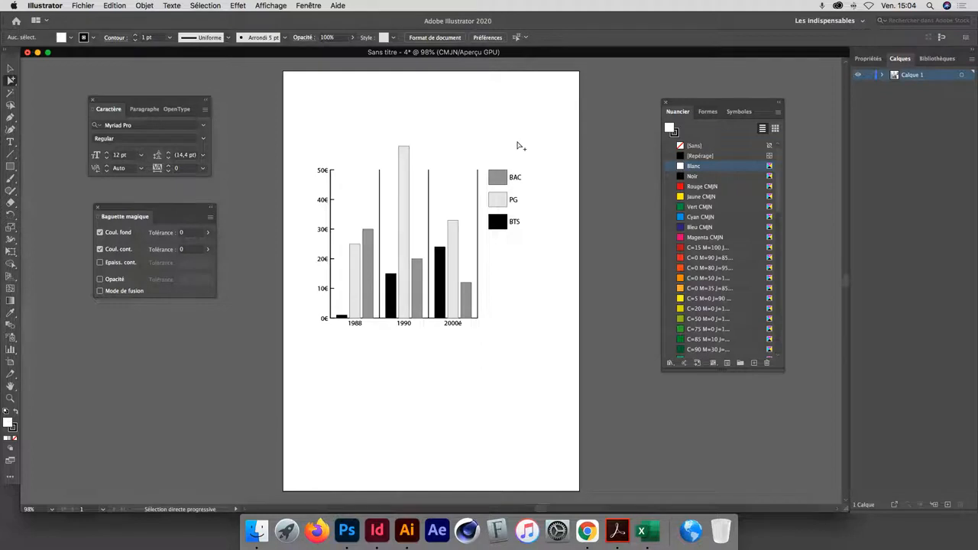
left_click(498, 180)
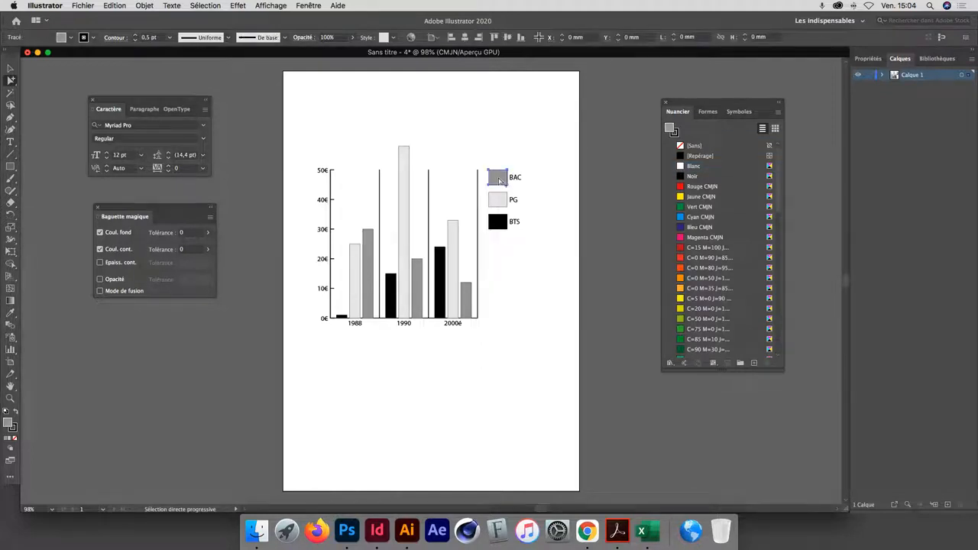
left_click(499, 181)
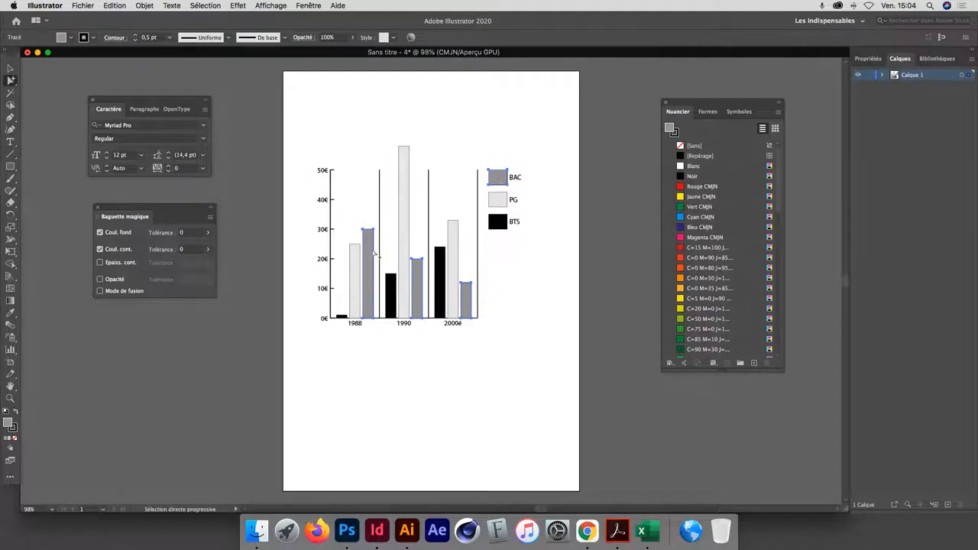
left_click(700, 269)
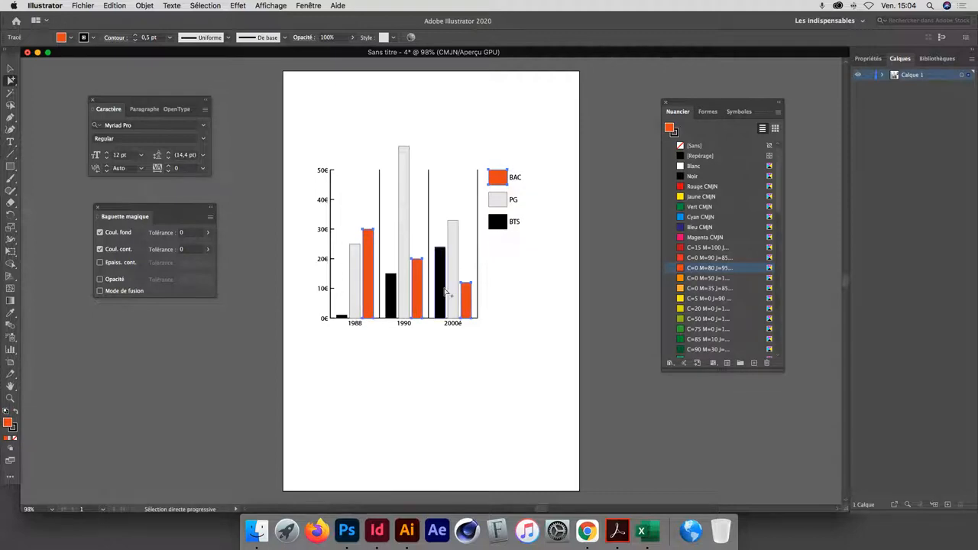
Fill the whole BTS series and its legend swatch with the yellow-green C=20 M=0 swatch, and deselect everything
left_click(391, 294)
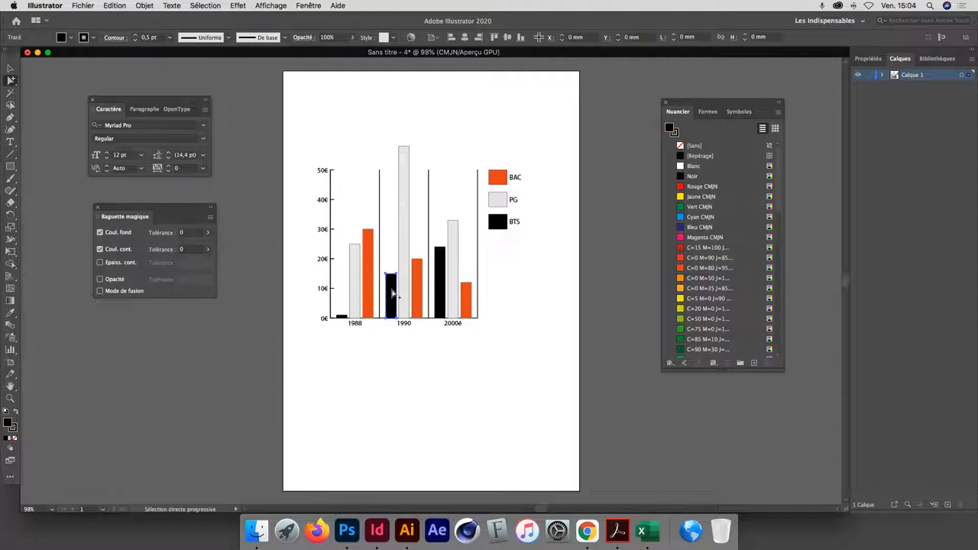
left_click(391, 294)
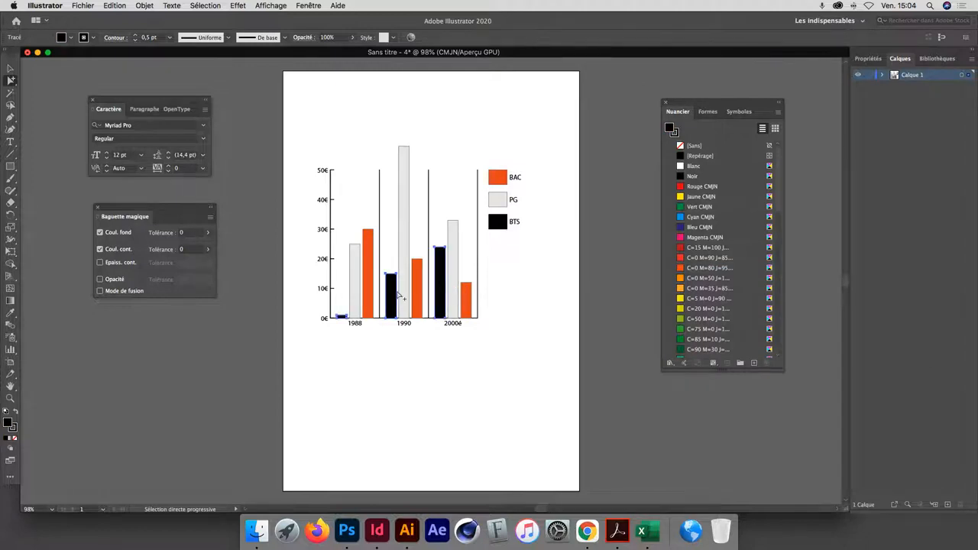
left_click(391, 297)
left_click(705, 308)
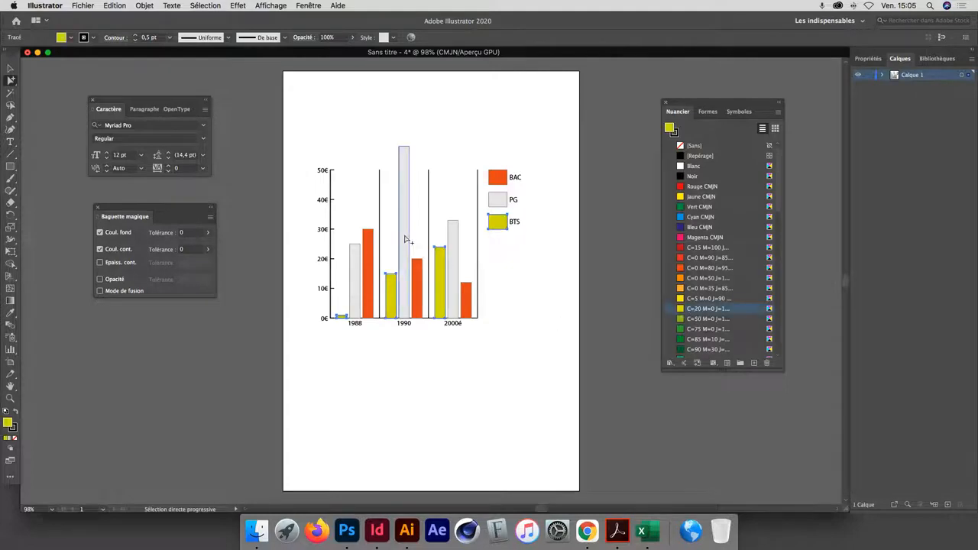
left_click(10, 69)
left_click(279, 128)
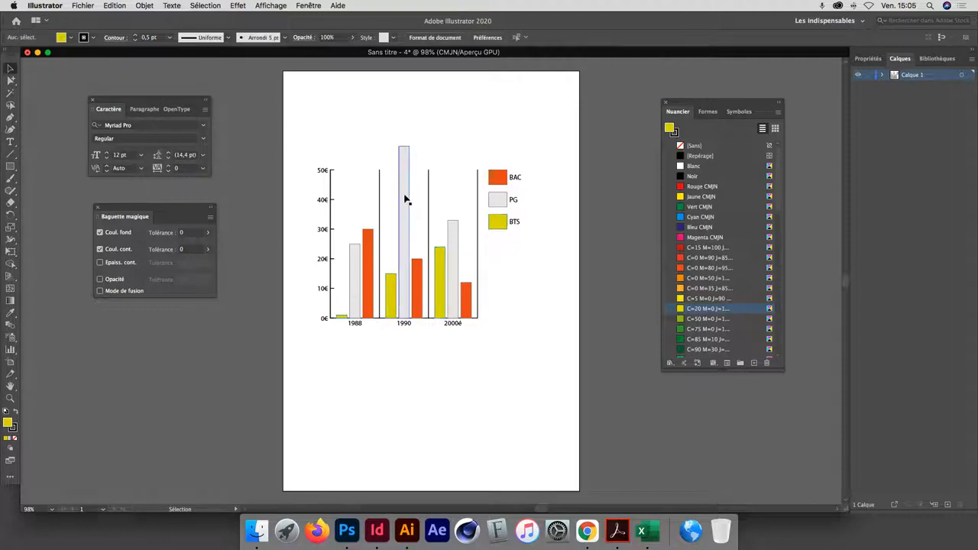
Reopen the data of the whole graph and set the 1988 PG value to 10
left_click(405, 200)
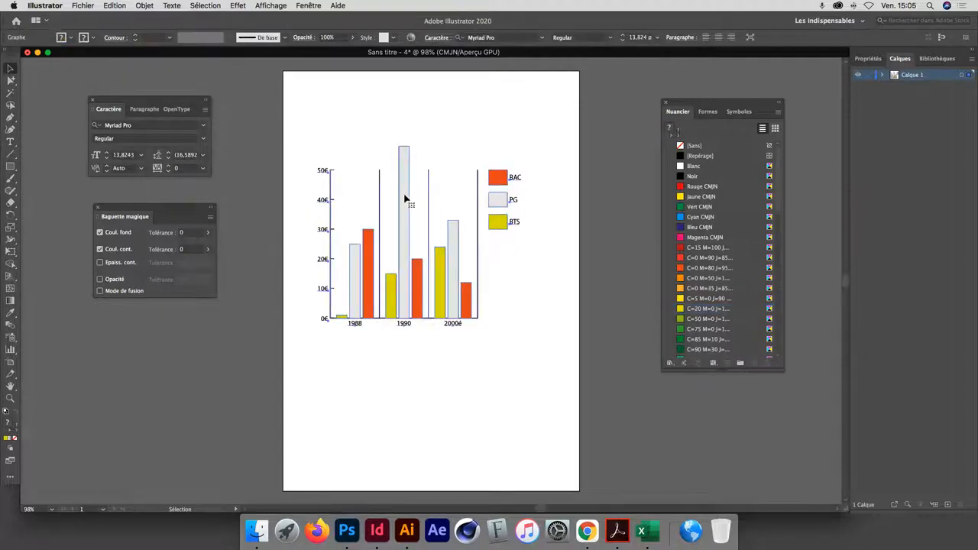
left_click(142, 6)
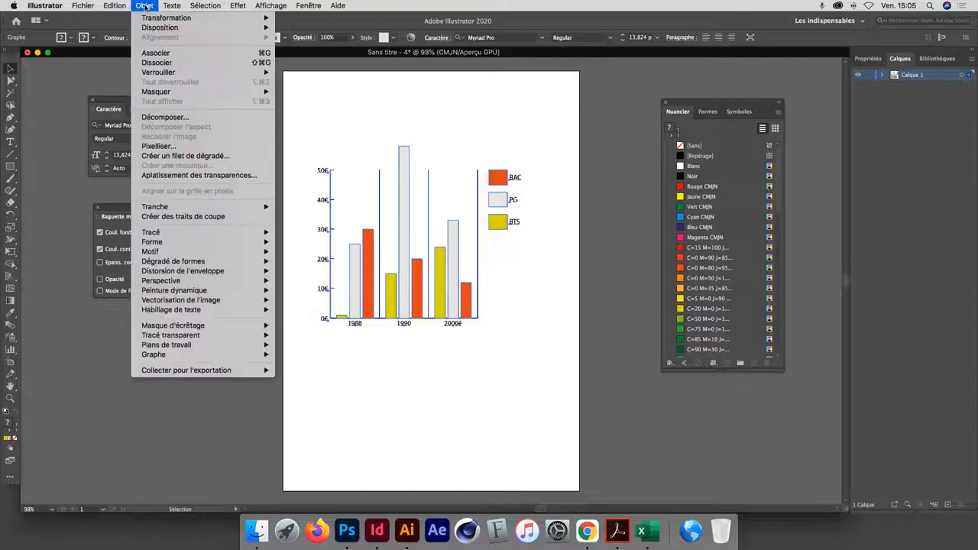
mouse_move(182, 356)
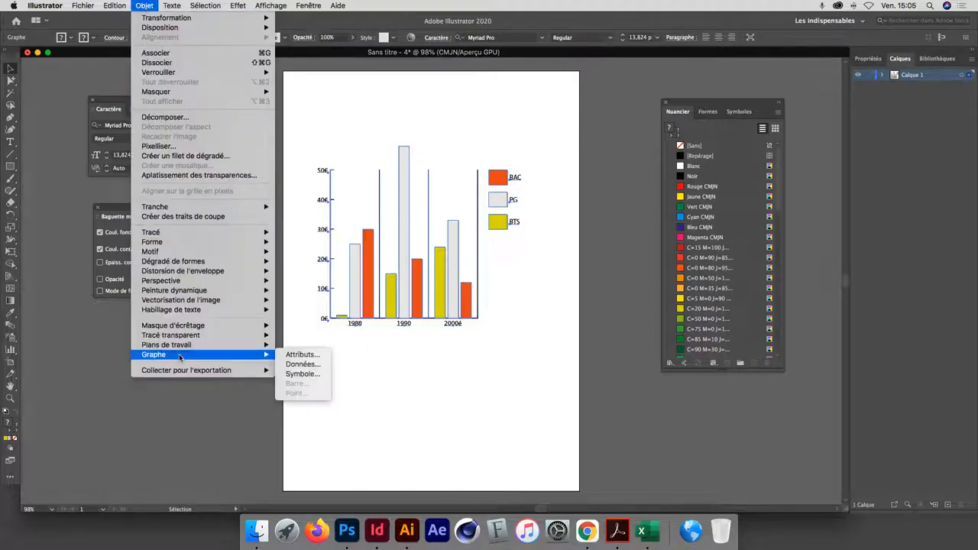
left_click(299, 365)
left_click(462, 397)
type("10")
key("Tab")
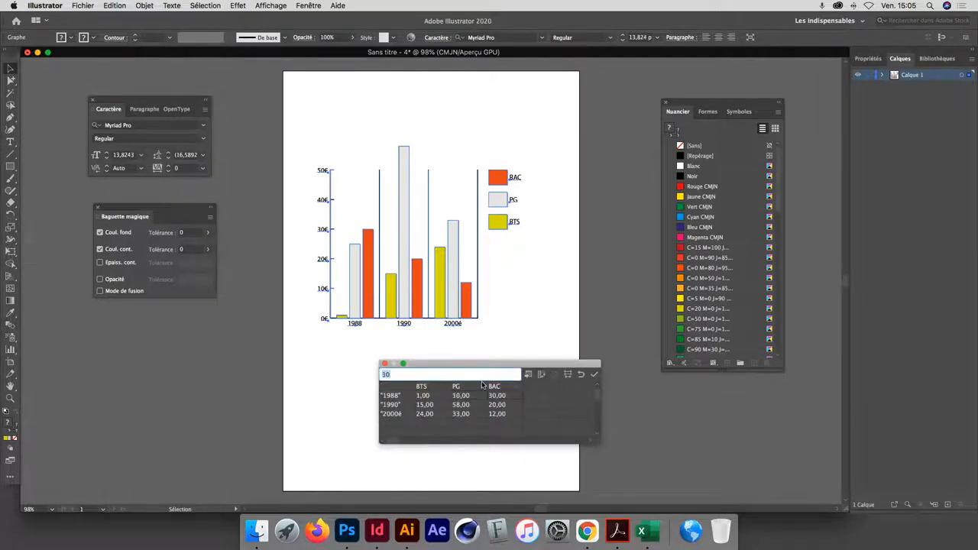
Set the 1990 PG value to 33, apply the revised data to the graph and close the data window
left_click(464, 405)
type("33")
key("Tab")
left_click(594, 374)
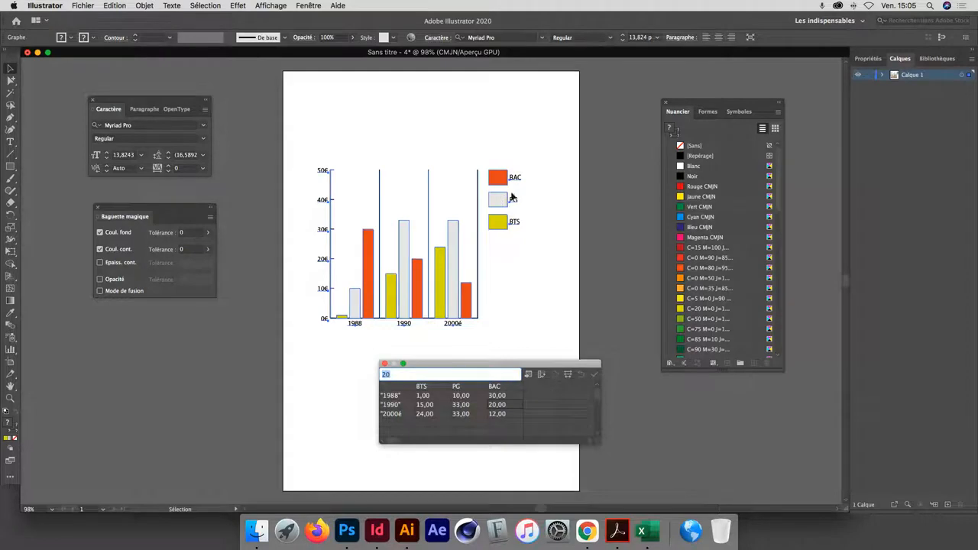
left_click_drag(440, 367, 455, 370)
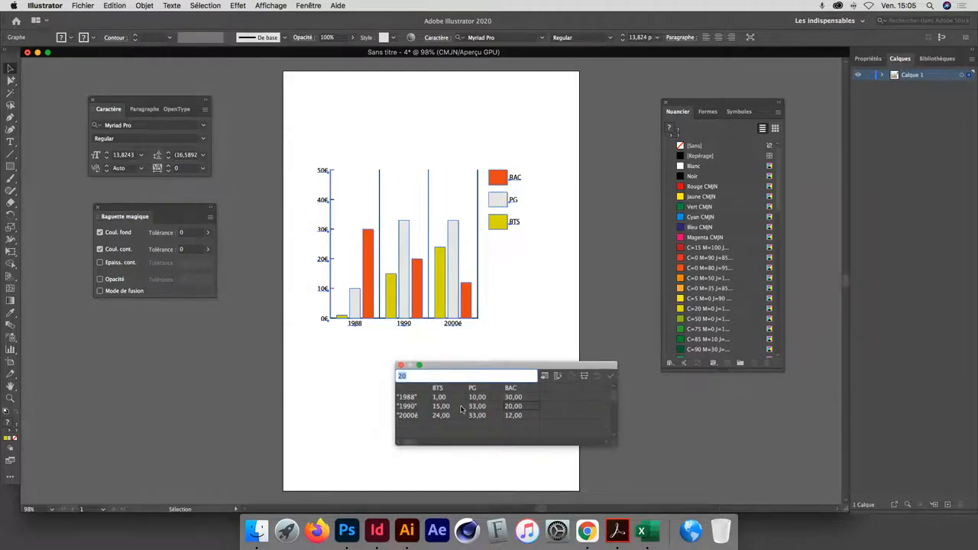
left_click(401, 366)
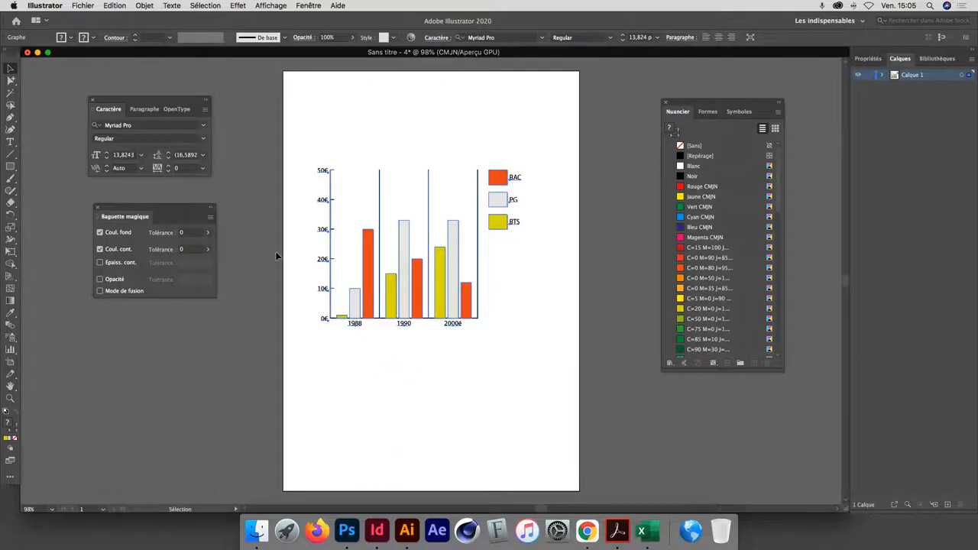
left_click(145, 5)
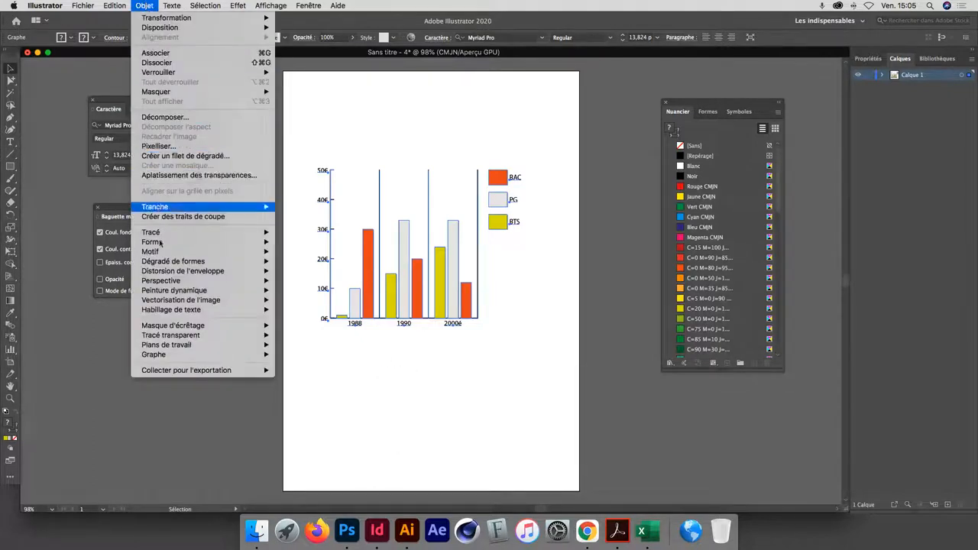
left_click(143, 4)
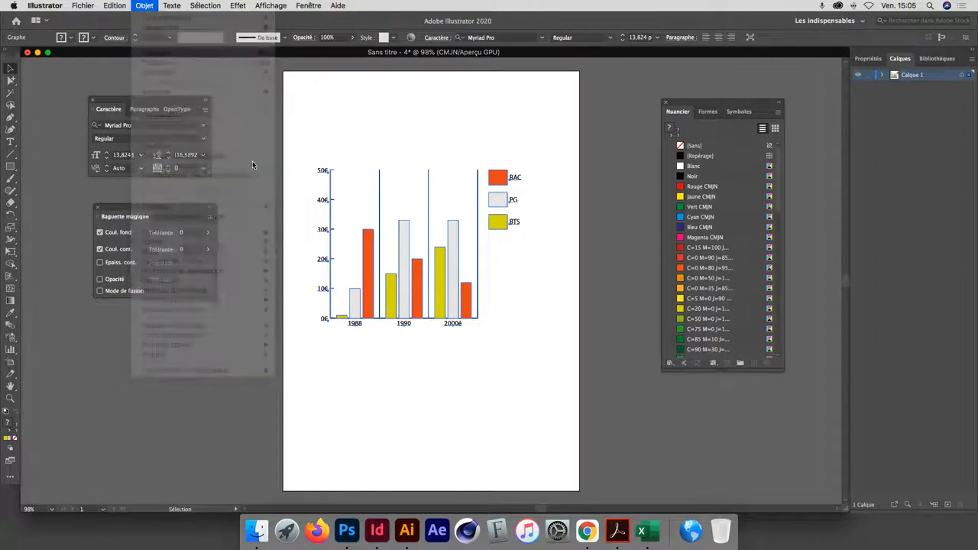
right_click(367, 259)
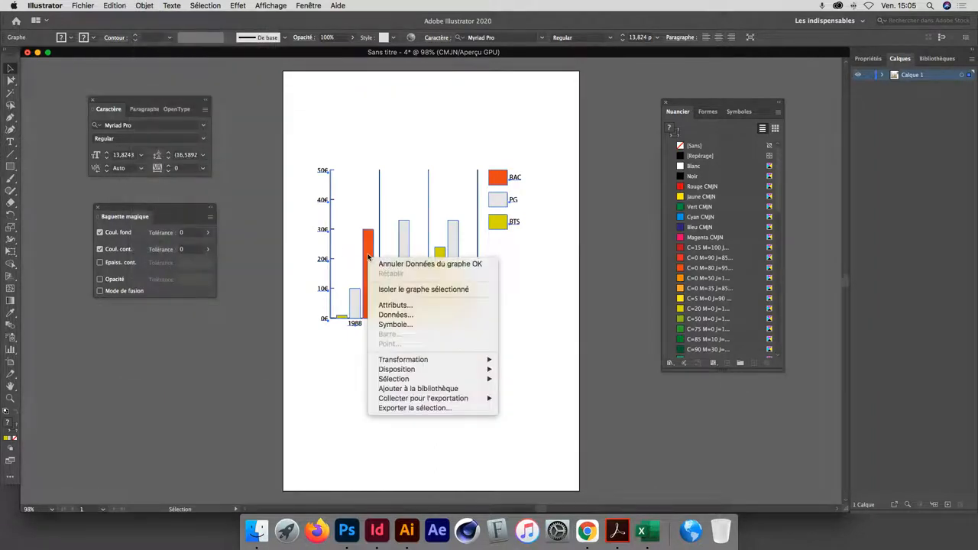
left_click(435, 315)
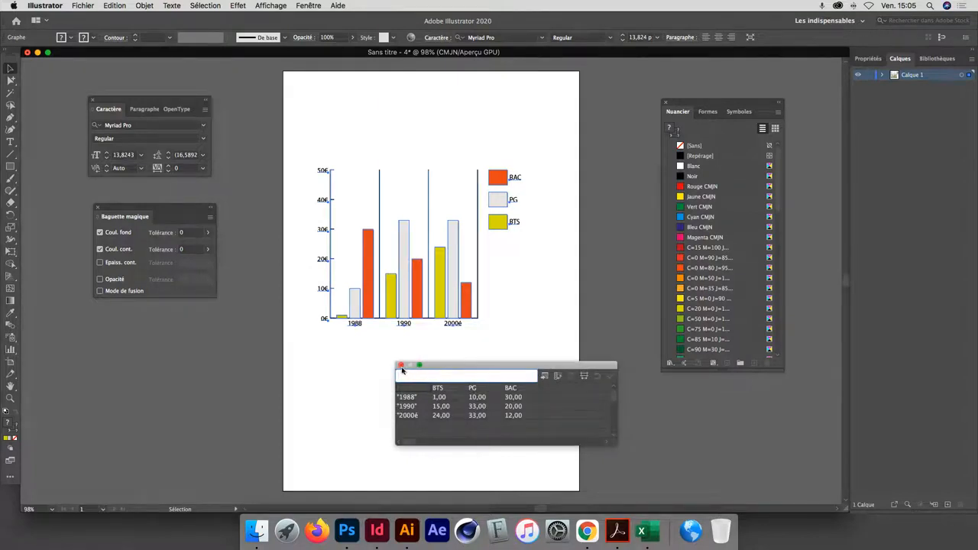
left_click(401, 367)
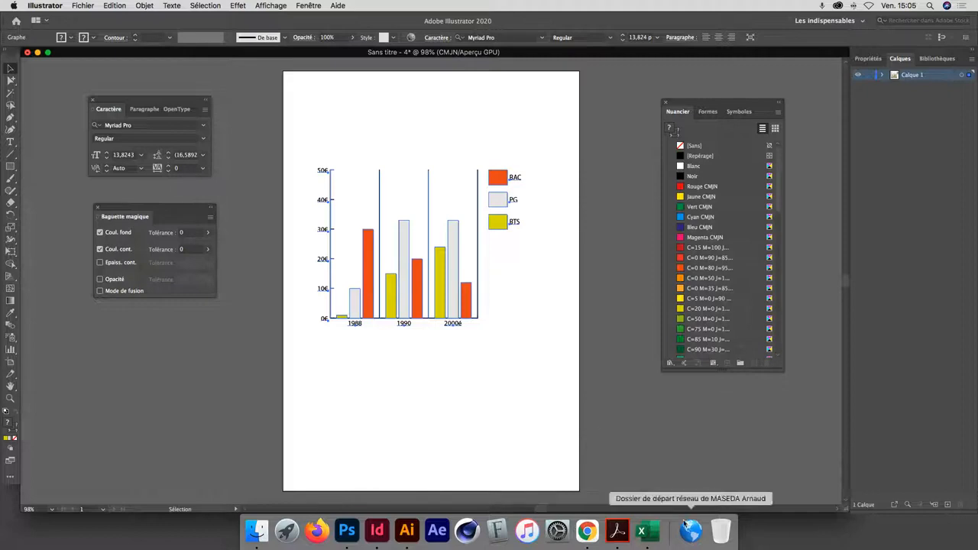
Switch to Excel and open the recent "données Graphe" workbook stored in the Elements Eleve folder
left_click(642, 531)
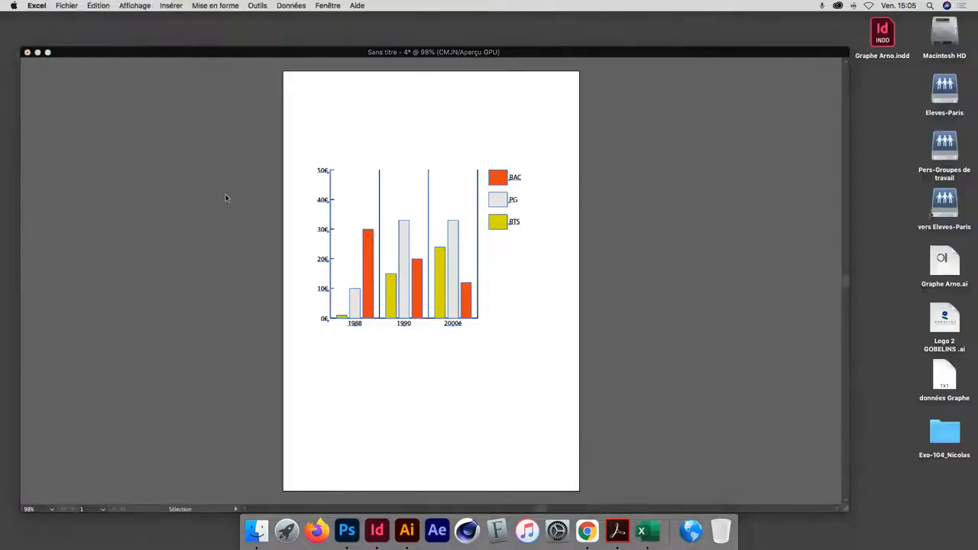
left_click(67, 5)
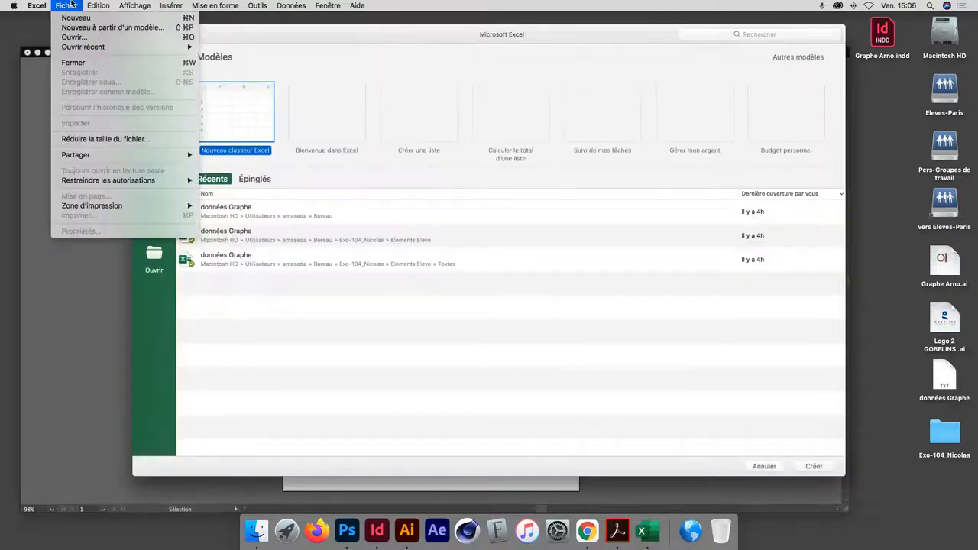
mouse_move(73, 49)
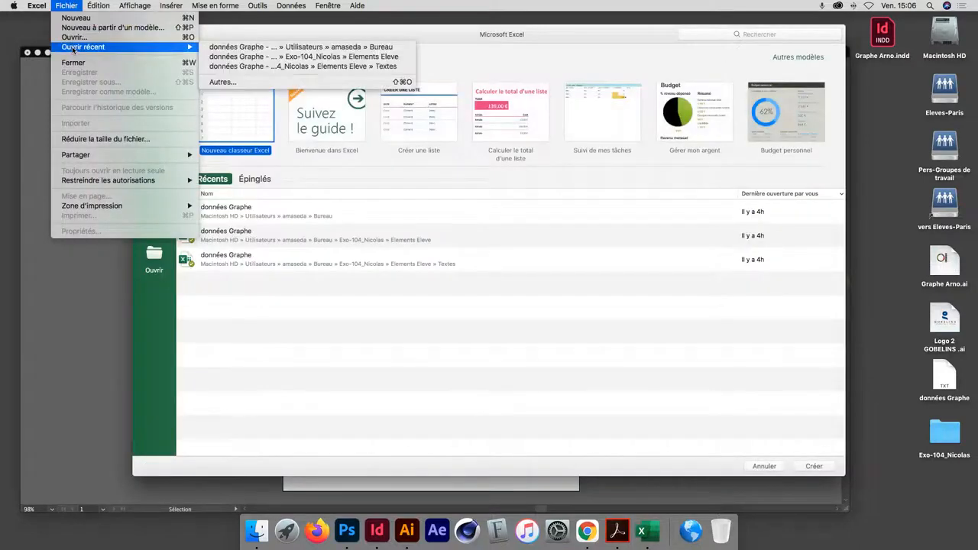
left_click(241, 57)
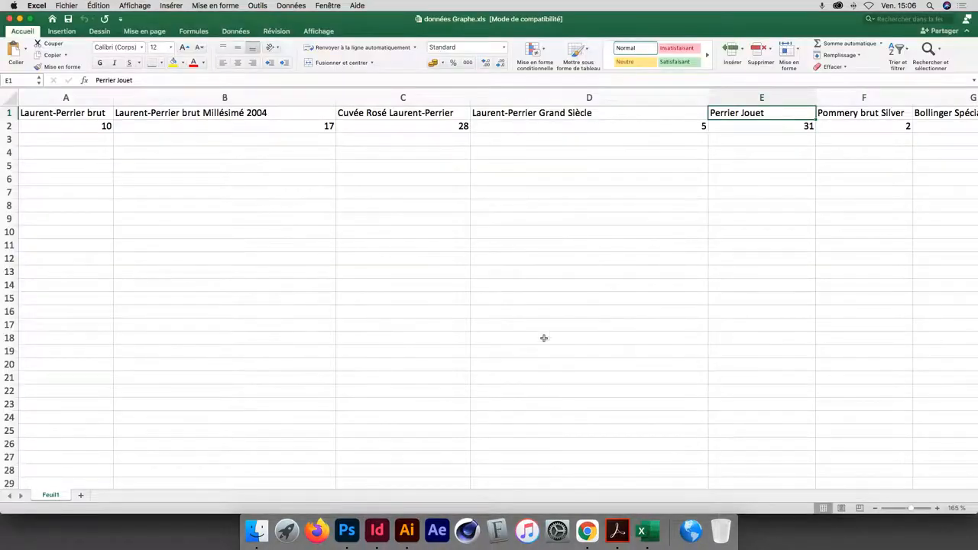
Copy the champagne names and values in cells A1:G2 and switch back to Illustrator
left_click_drag(911, 509, 901, 510)
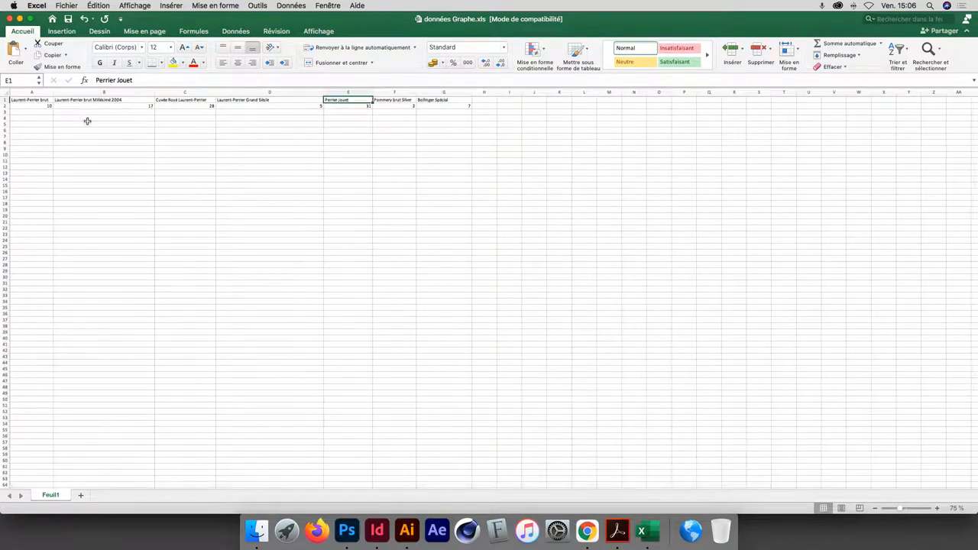
left_click(32, 100)
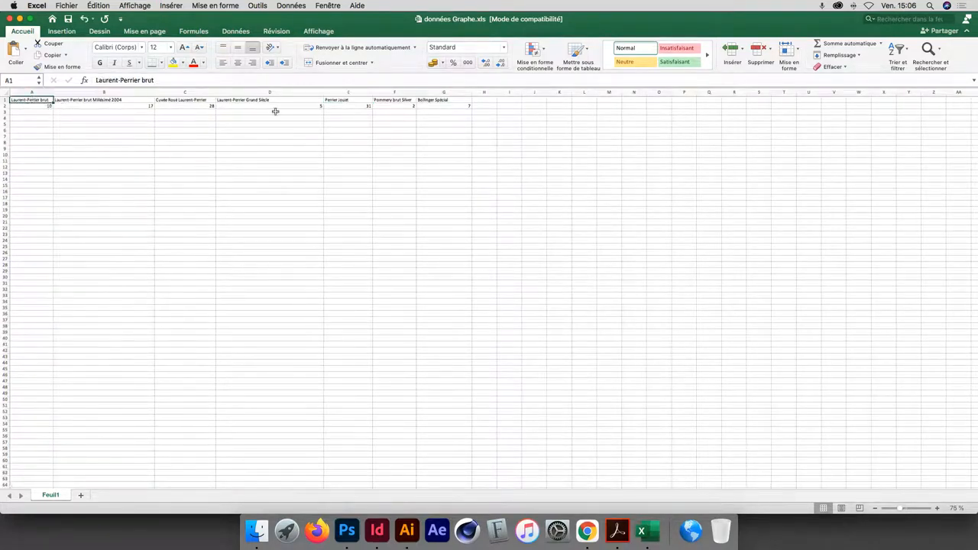
left_click(436, 105, "shift")
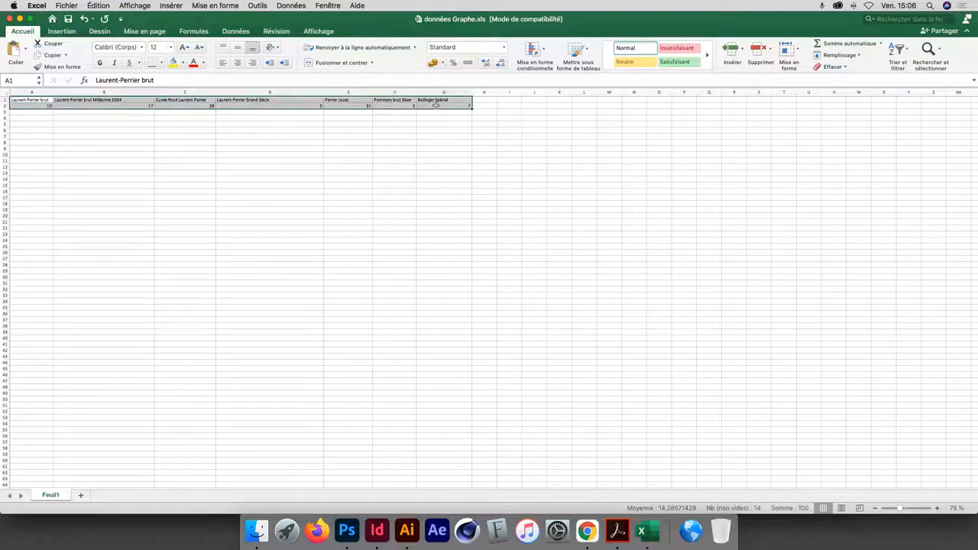
key("super+c")
key("super+Tab")
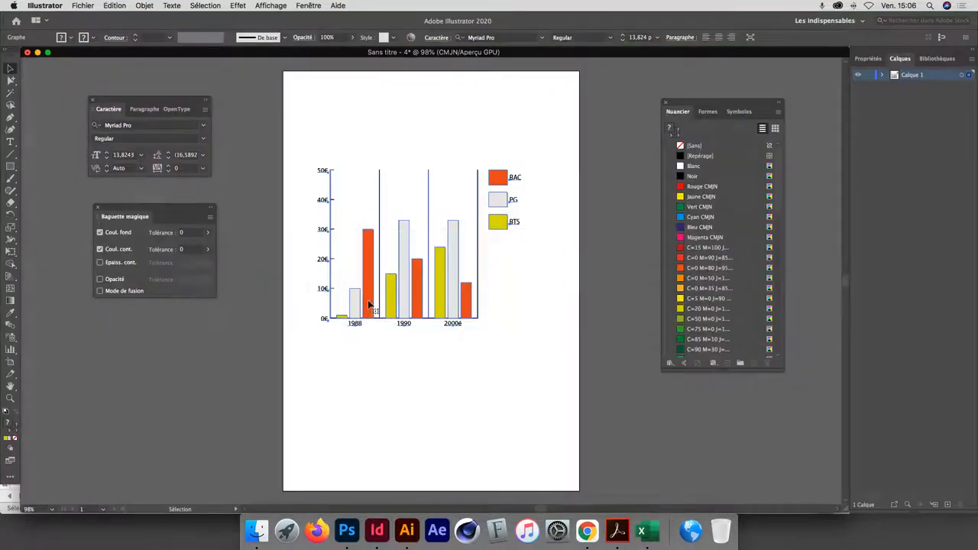
Reopen the graph's data and clear all existing labels and values for 1988, 1990 and 2000
right_click(369, 304)
left_click(411, 354)
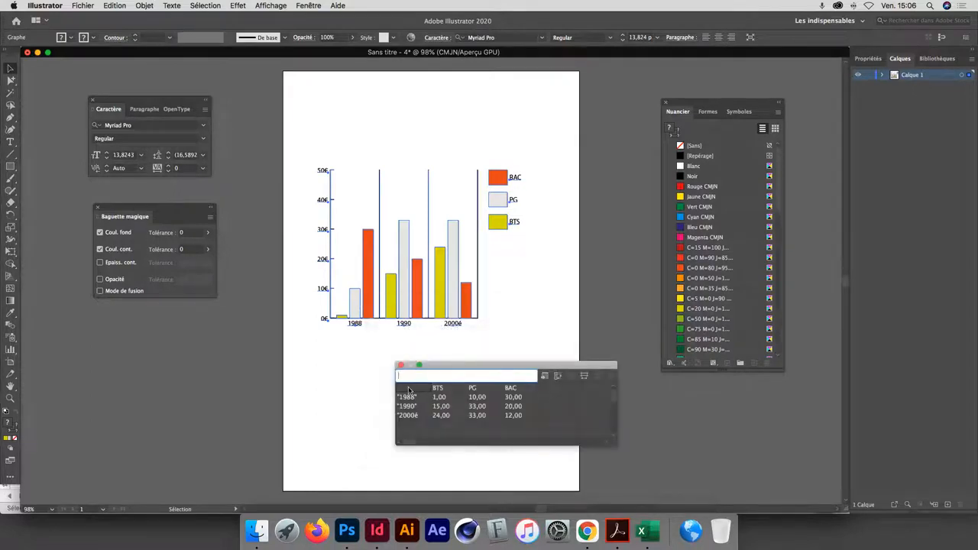
left_click(517, 415, "shift")
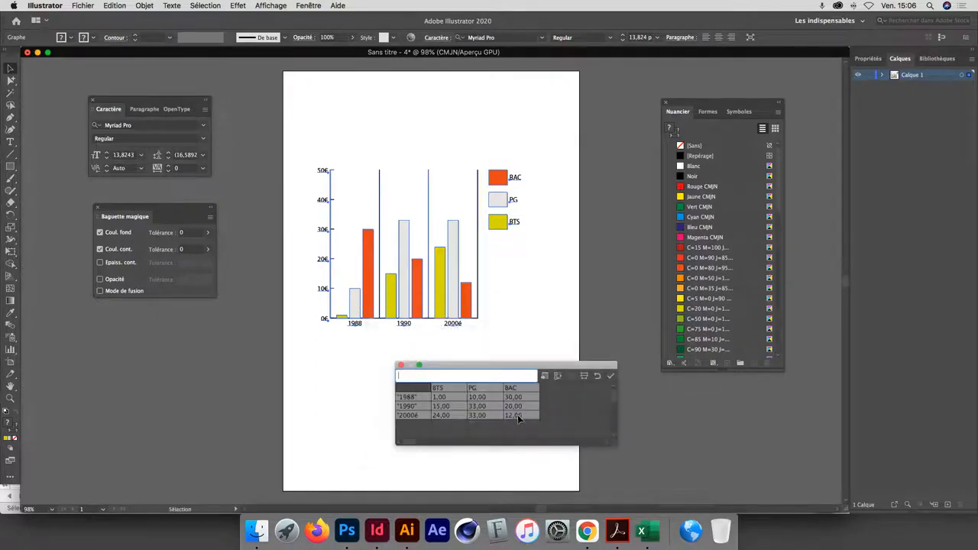
key("Delete")
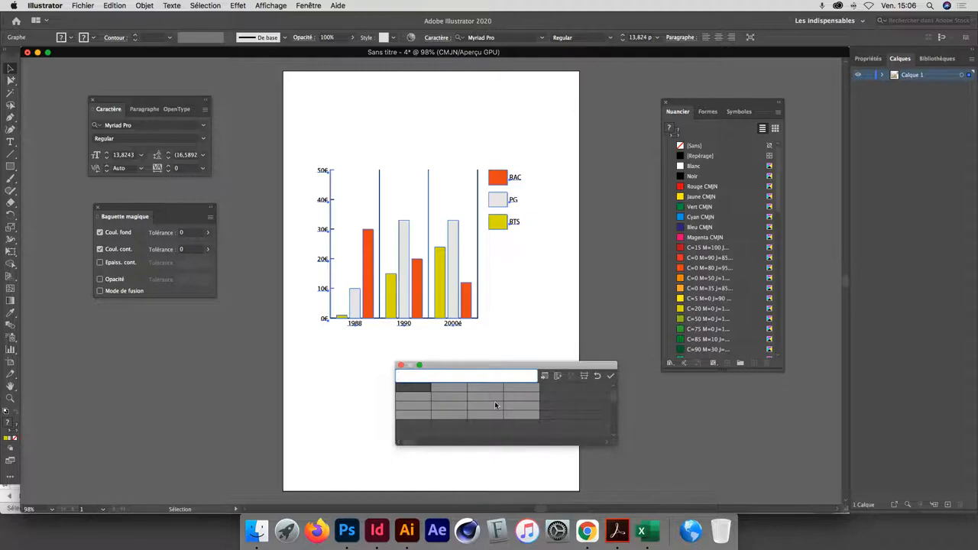
Paste the copied Excel data starting in the first cell and apply it to the graph
left_click(409, 391)
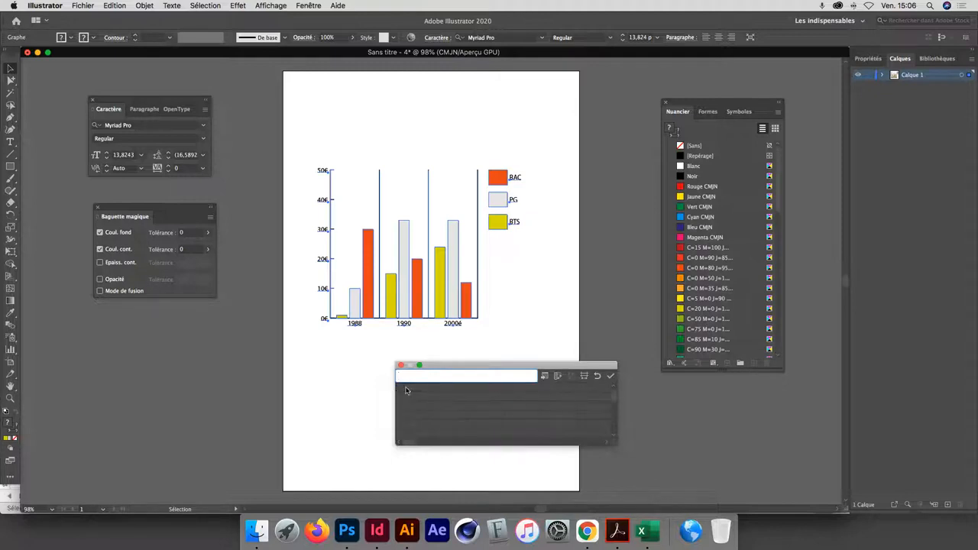
key("super+v")
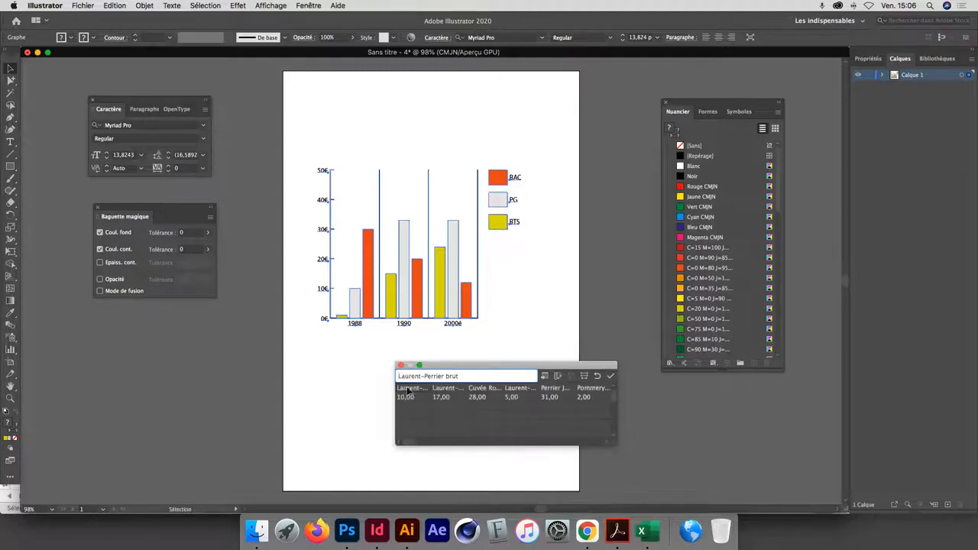
left_click(610, 377)
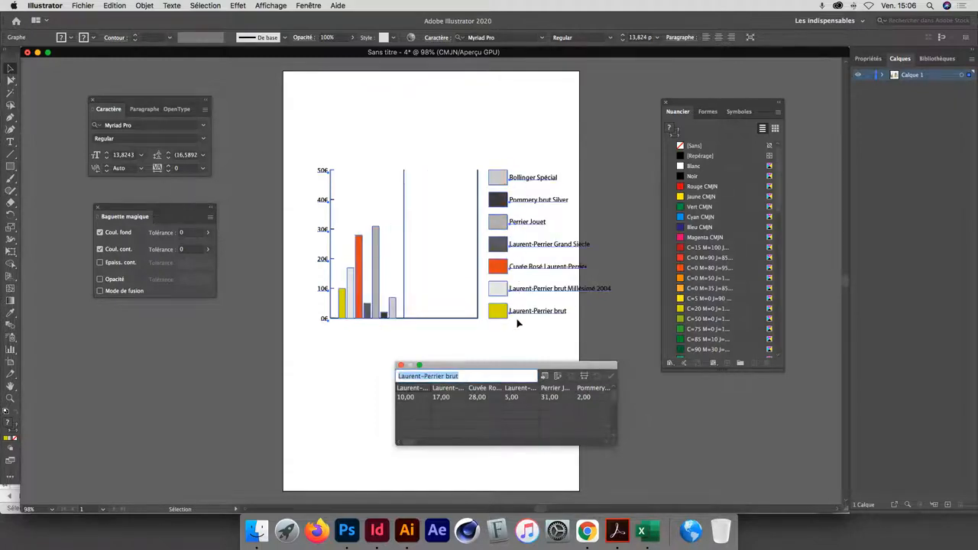
Enlarge the data window to show every column, select the first cell below the values, reapply the data and close the window
left_click_drag(617, 445, 734, 472)
left_click(409, 407)
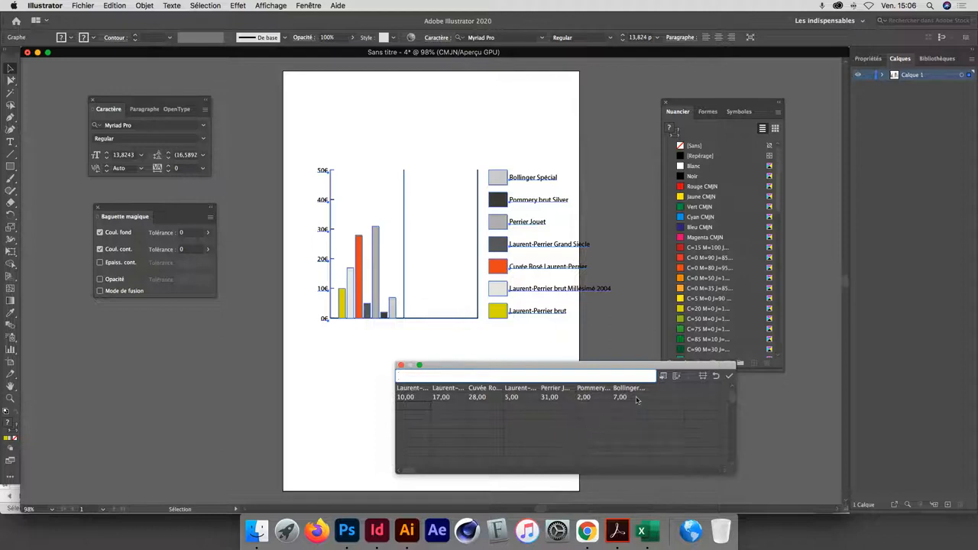
left_click(729, 376)
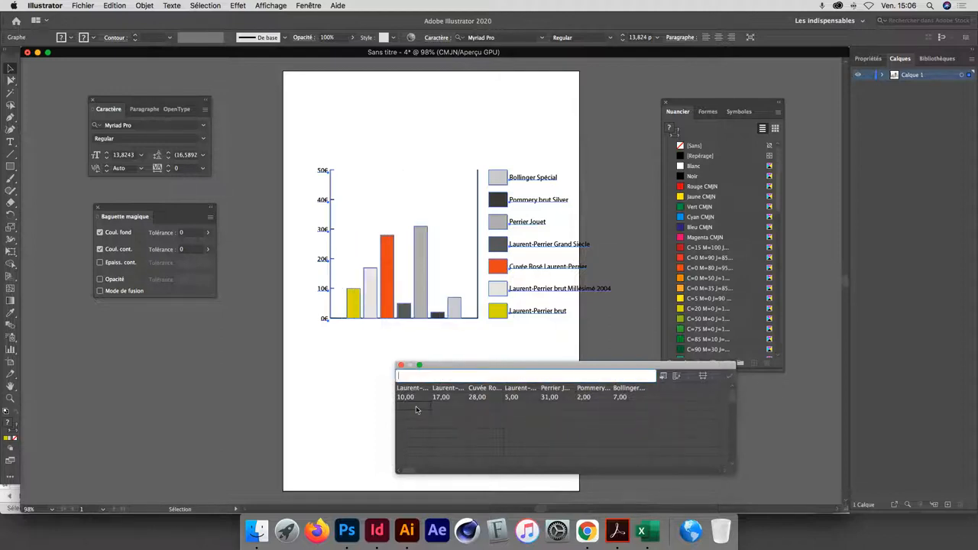
left_click(401, 365)
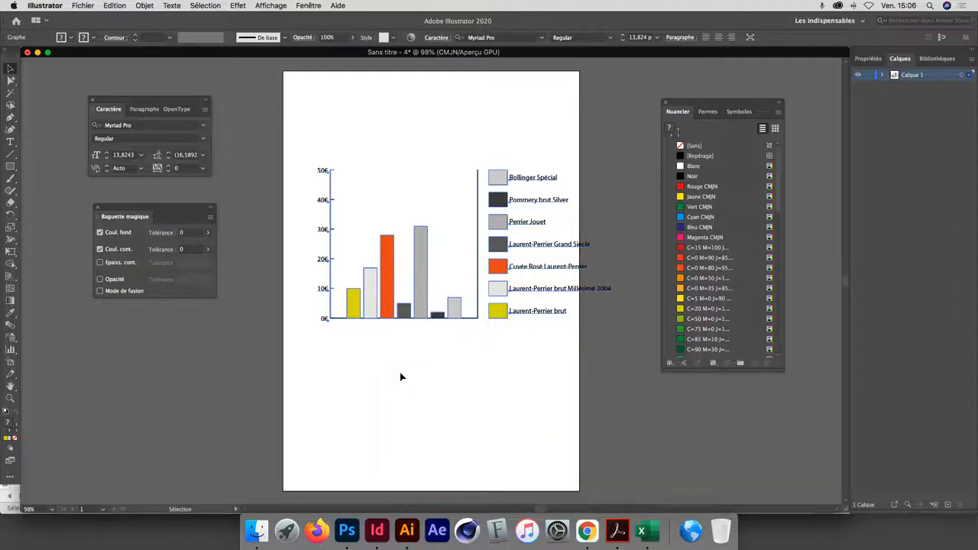
Change the graph type to stacked columns with the value axis on the left, and move the graph down the artboard
right_click(422, 245)
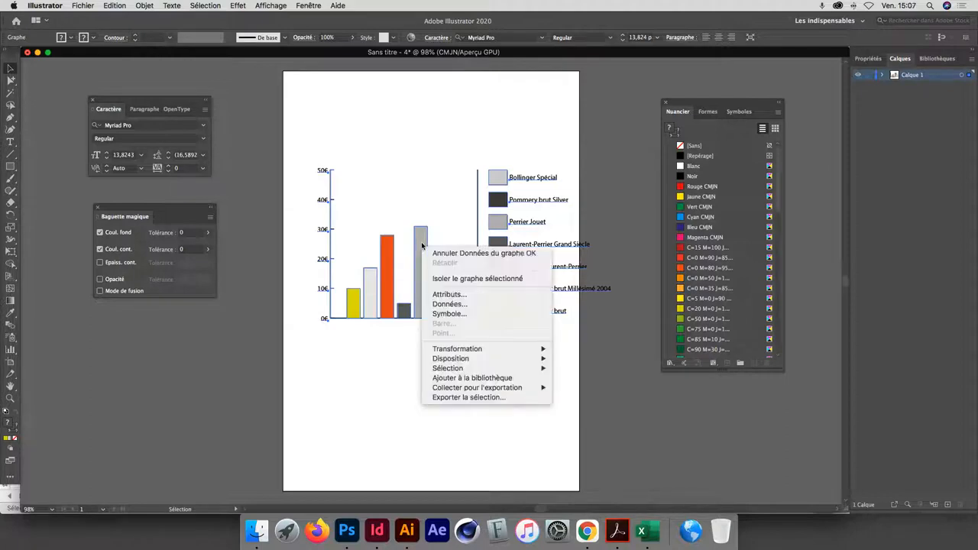
left_click(451, 294)
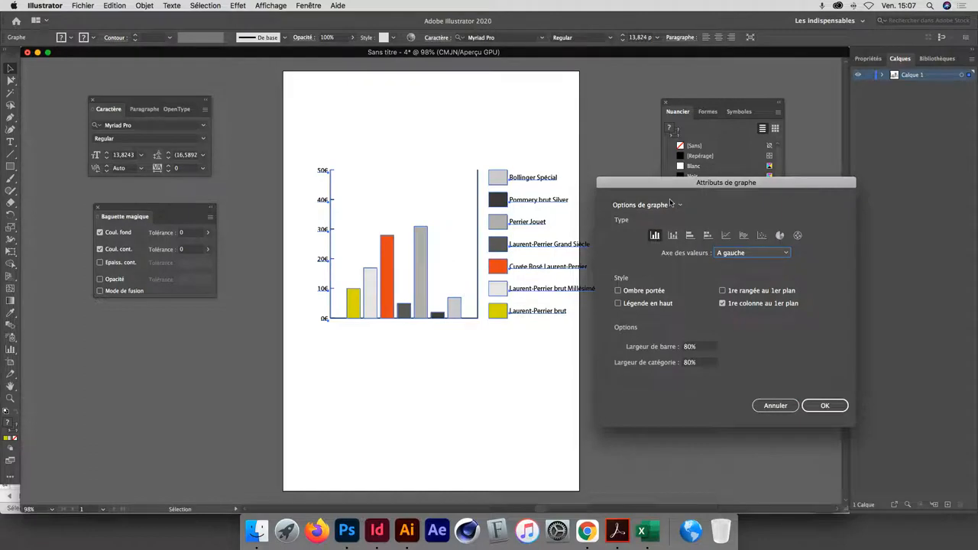
left_click_drag(660, 185, 688, 200)
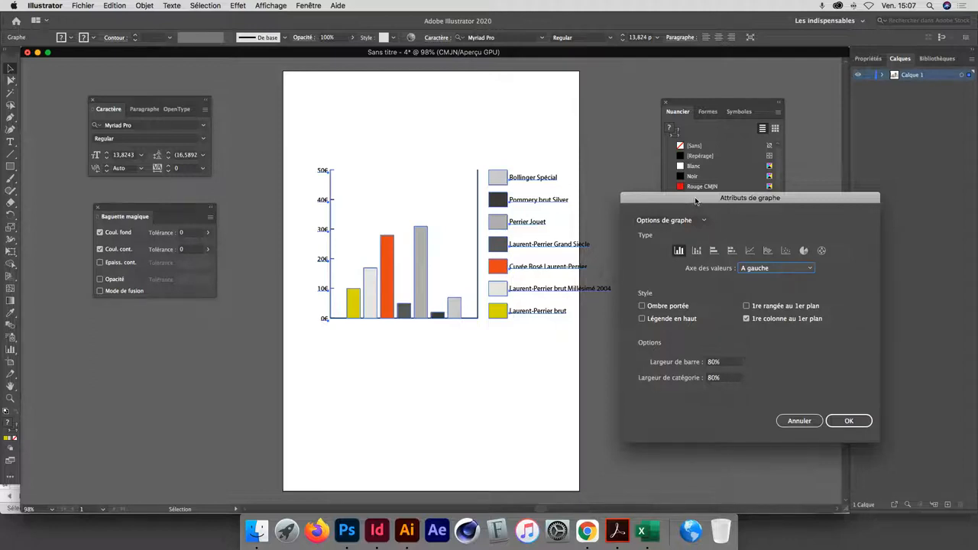
left_click_drag(695, 200, 693, 191)
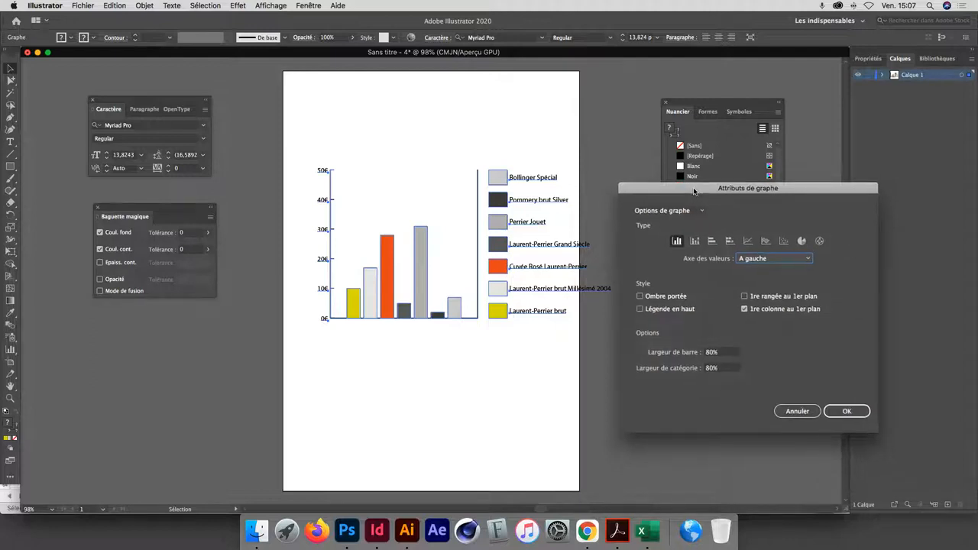
left_click_drag(696, 193, 702, 191)
left_click(700, 241)
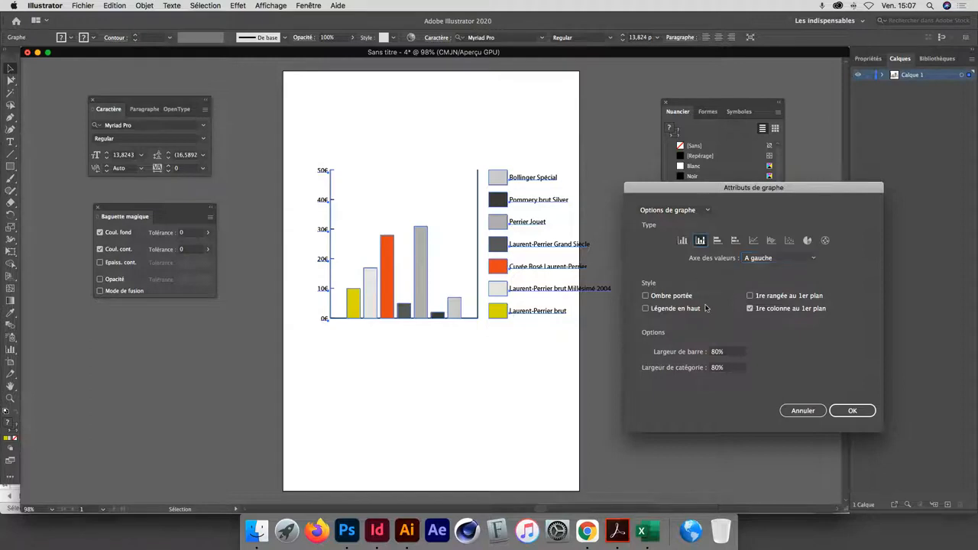
left_click(853, 410)
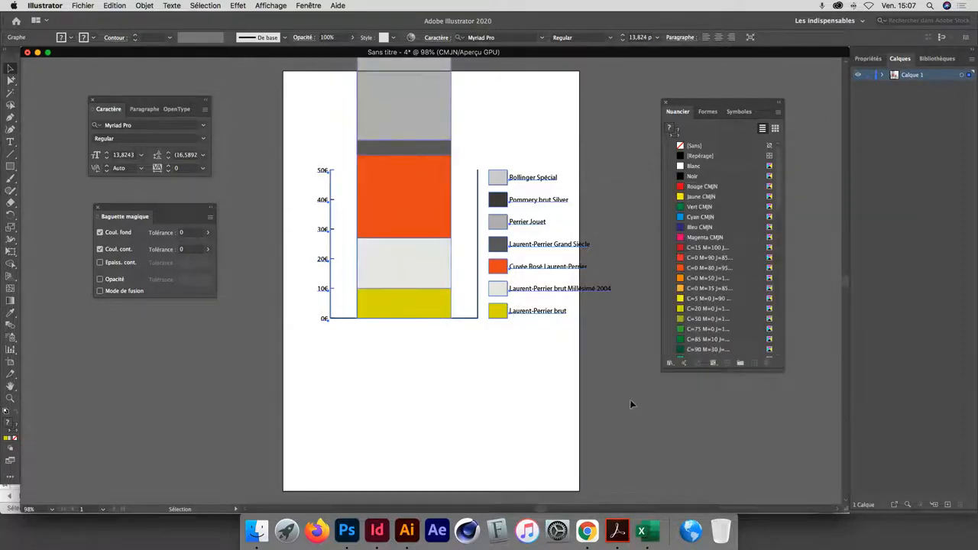
left_click_drag(396, 200, 387, 331)
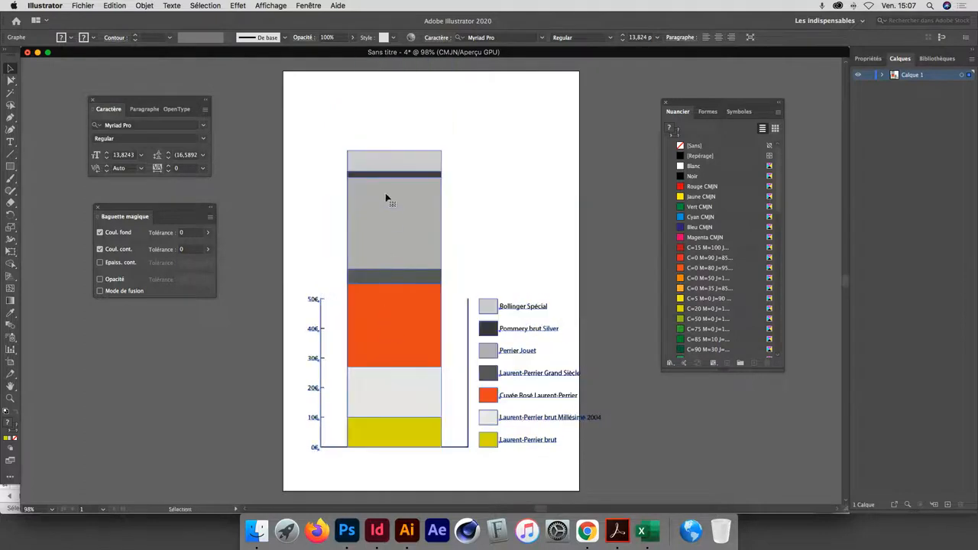
Change the graph type to a pie with external legends and move it up to the middle of the artboard
right_click(395, 231)
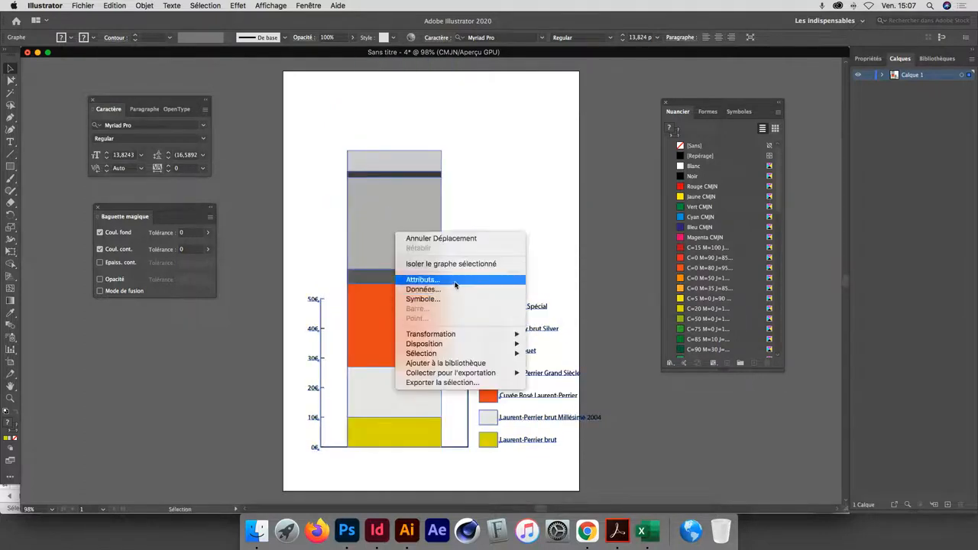
left_click(474, 279)
left_click(807, 240)
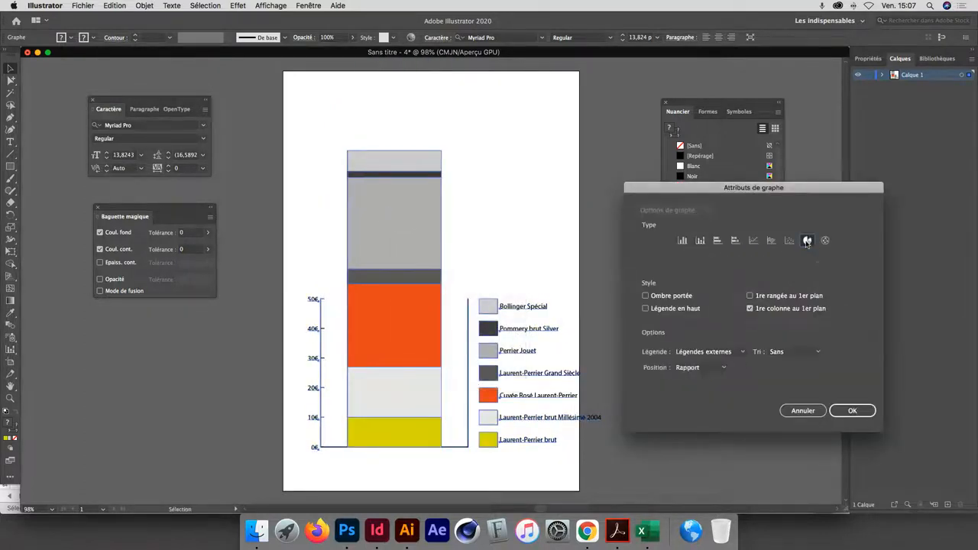
left_click(851, 411)
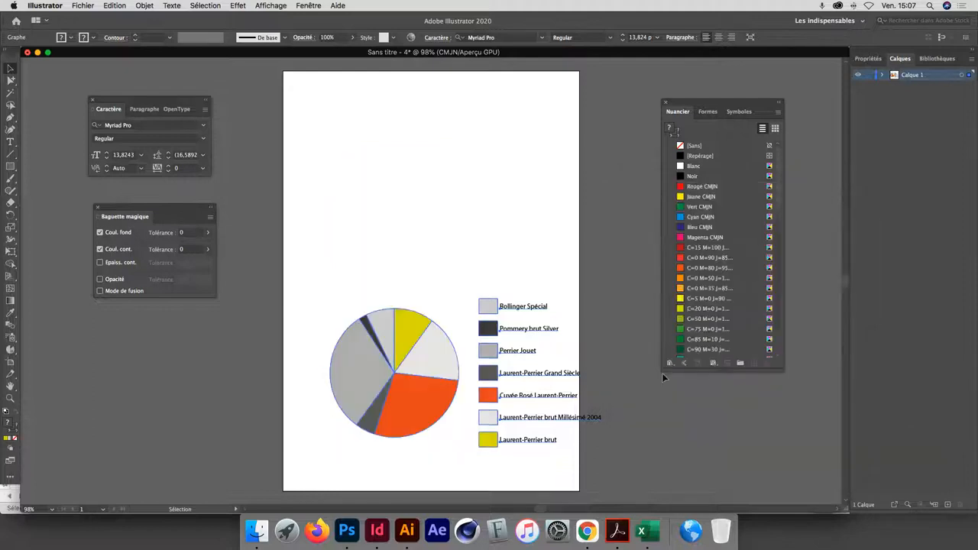
left_click_drag(413, 363, 407, 254)
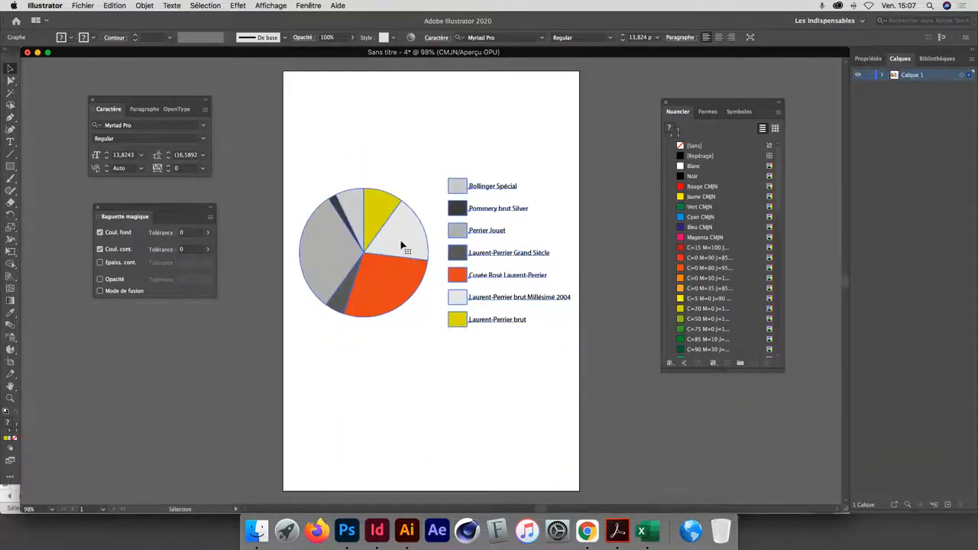
Change the pie graph to a column graph with the value axis on the left
right_click(403, 243)
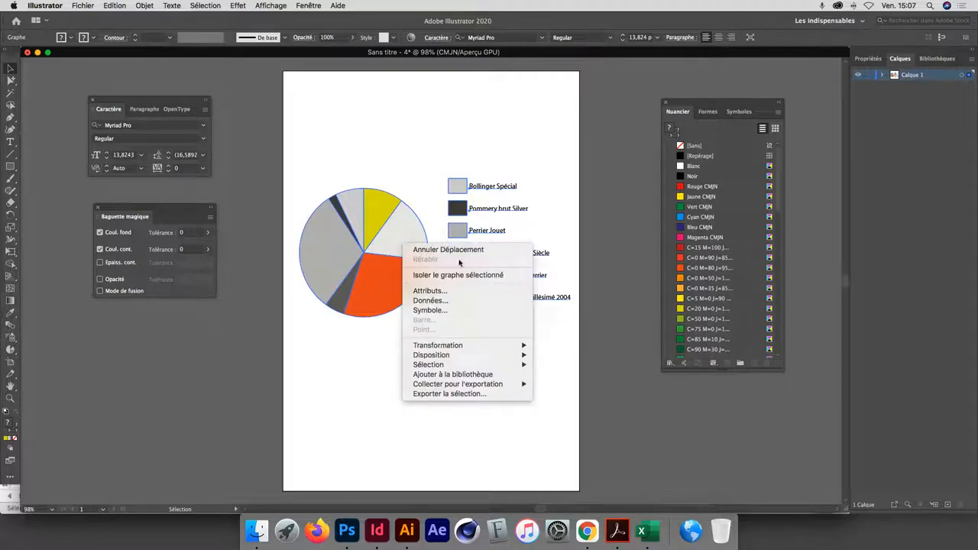
left_click(428, 291)
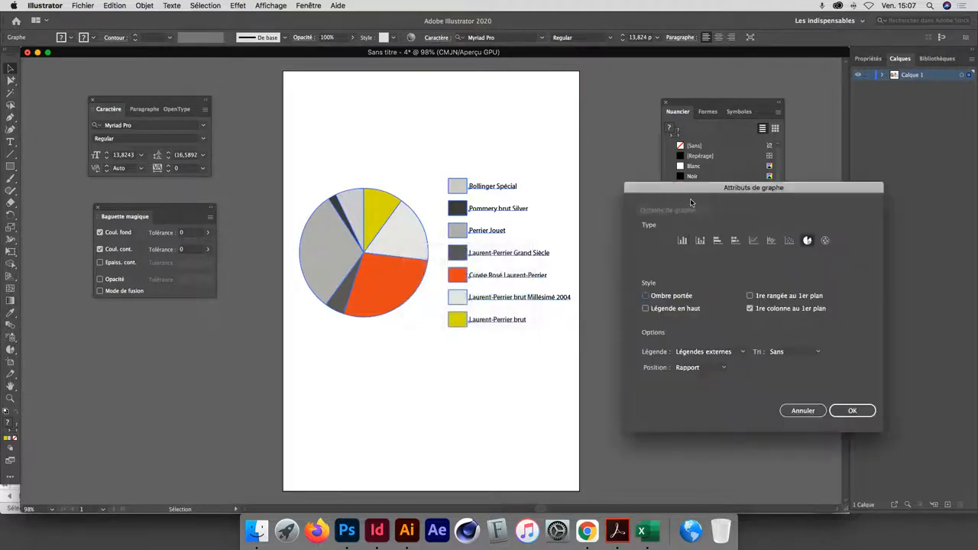
left_click_drag(688, 189, 675, 171)
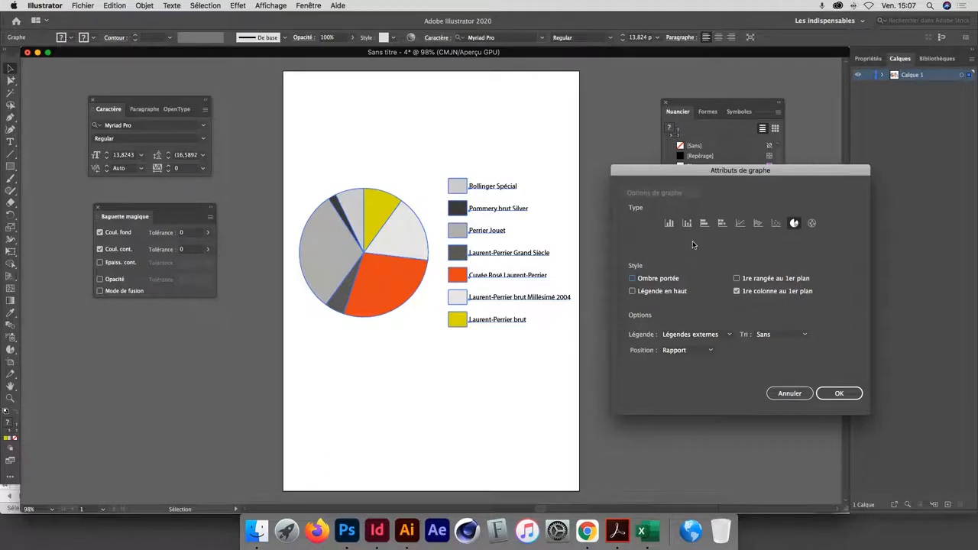
left_click(669, 224)
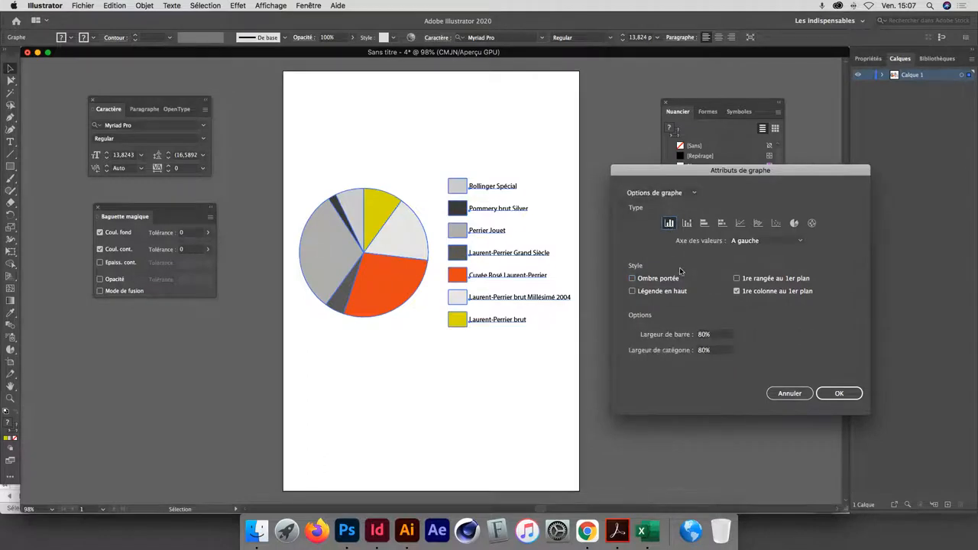
left_click(838, 392)
Set the column graph's category width to 100%
right_click(381, 263)
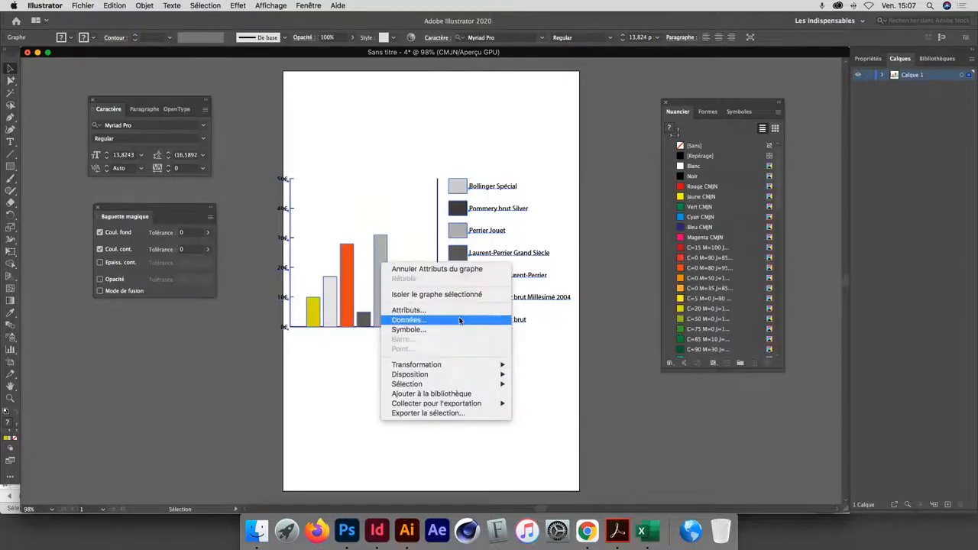
left_click(456, 311)
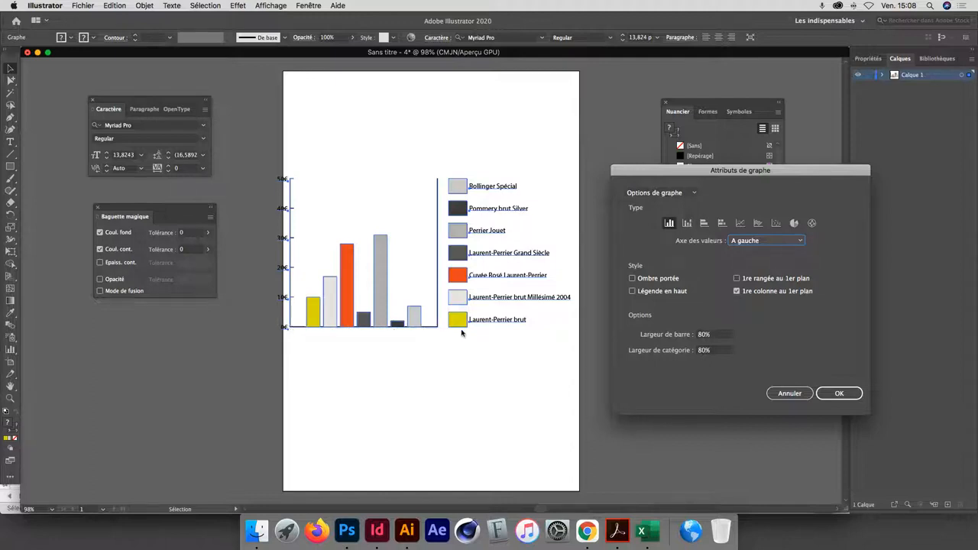
left_click(712, 350)
type("100")
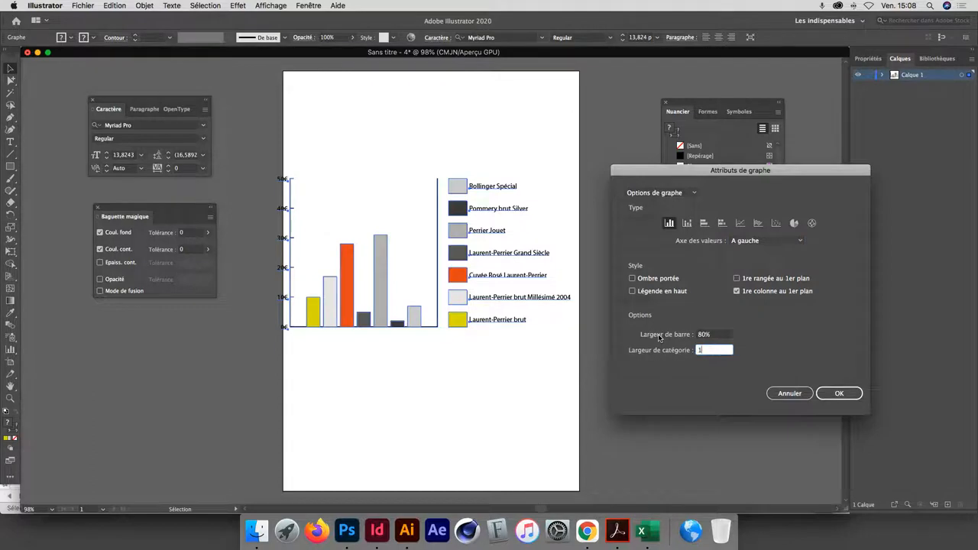
key("Return")
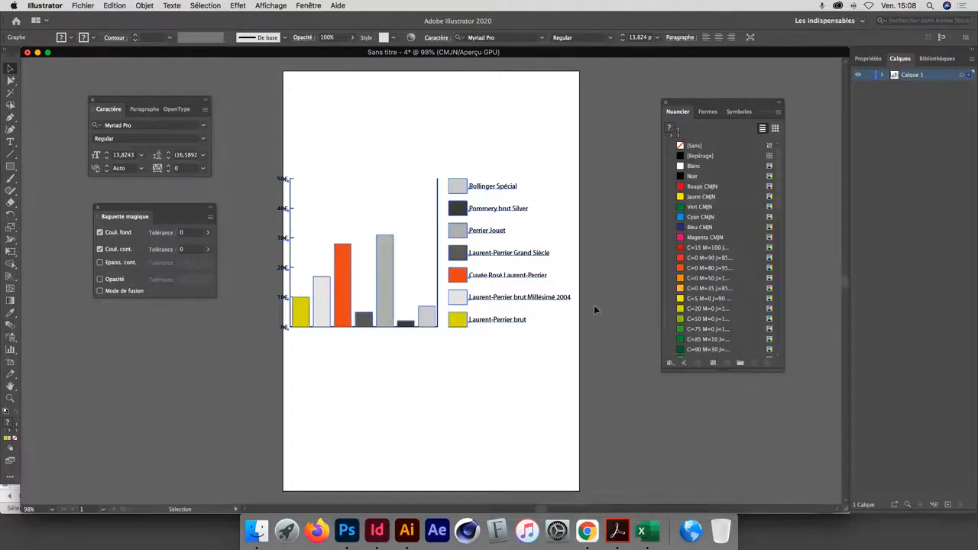
Set the graph's bar width to 100% so the columns touch each other
right_click(426, 320)
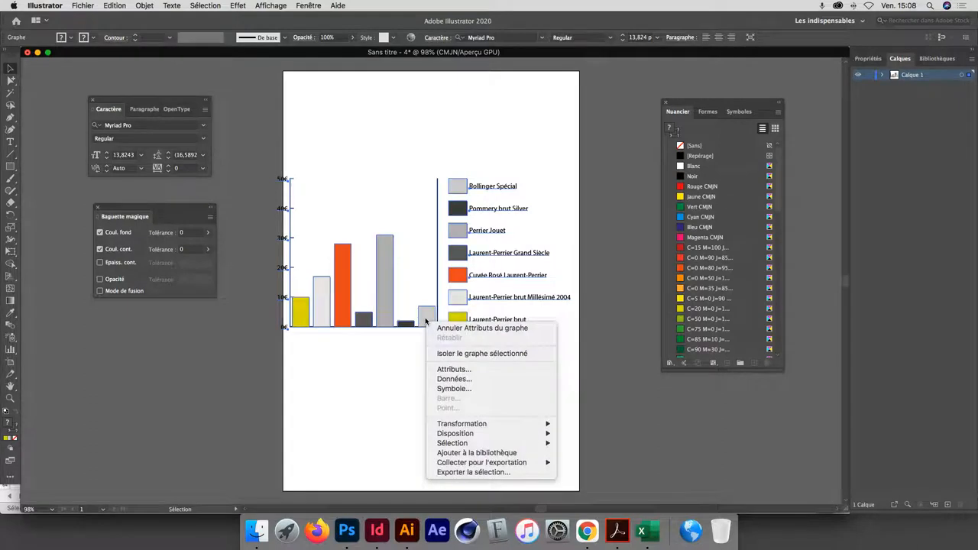
left_click(462, 371)
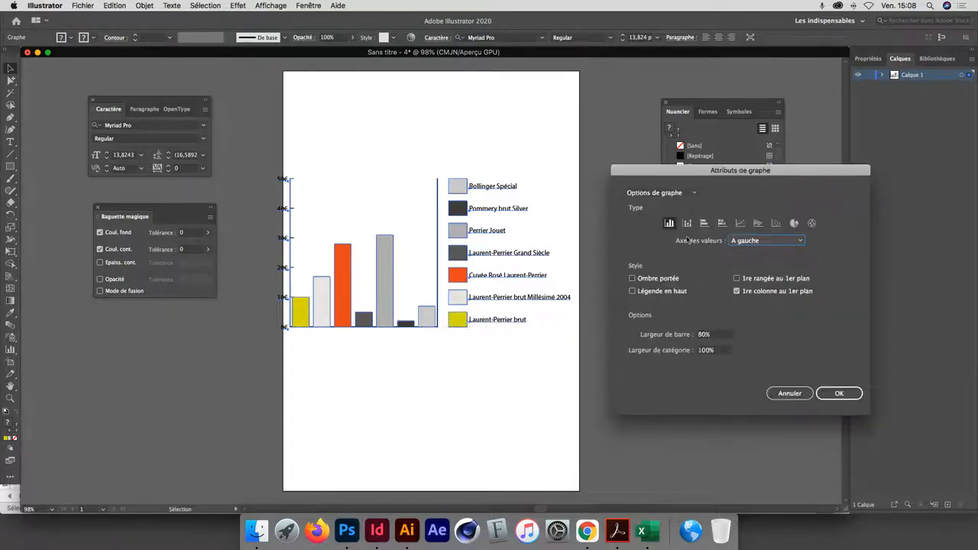
left_click(715, 334)
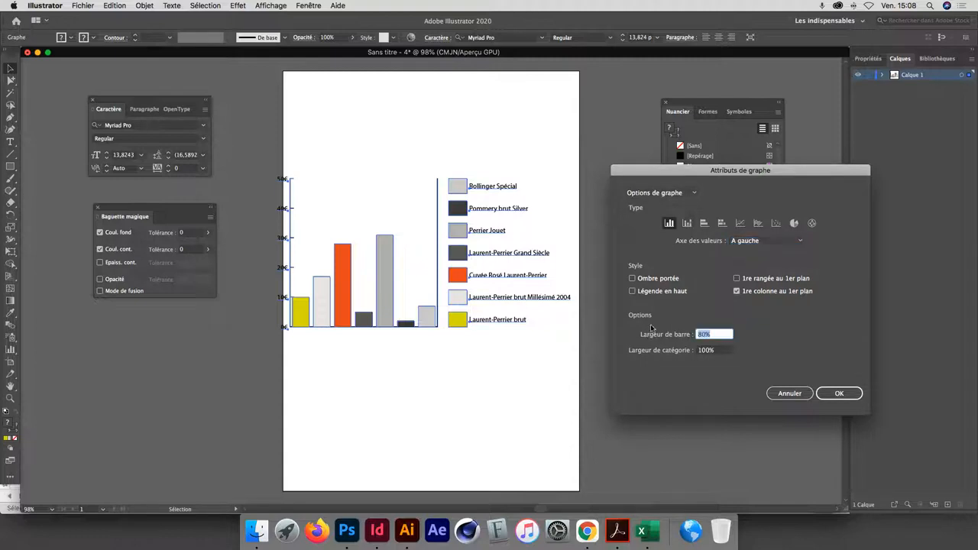
type("100")
key("Return")
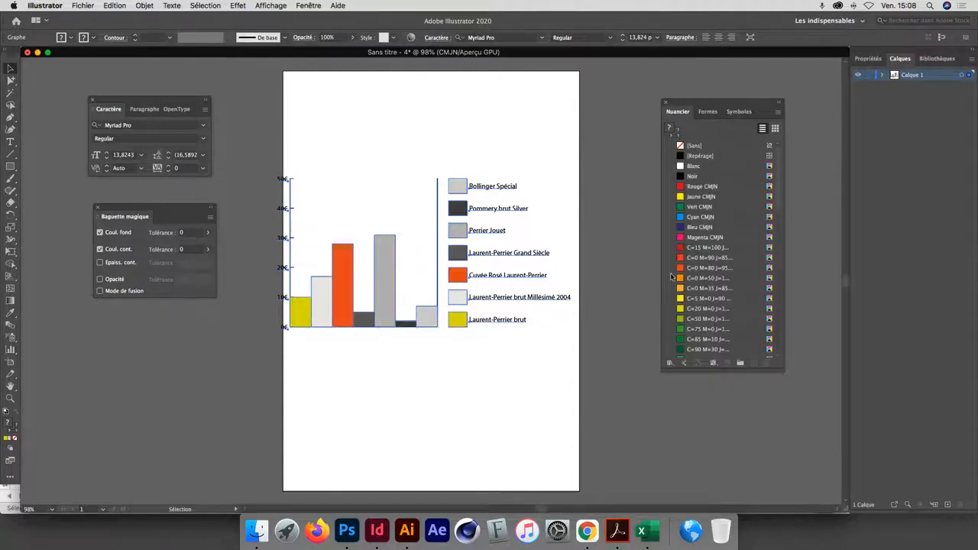
Turn off the override of calculated values on the value axis, and move the graph slightly up and to the right
right_click(425, 319)
left_click(462, 364)
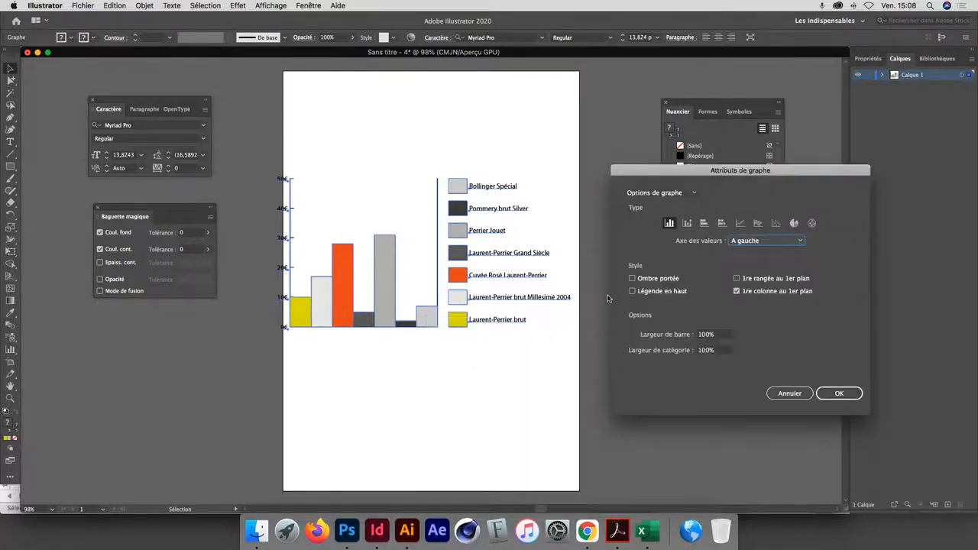
left_click(655, 193)
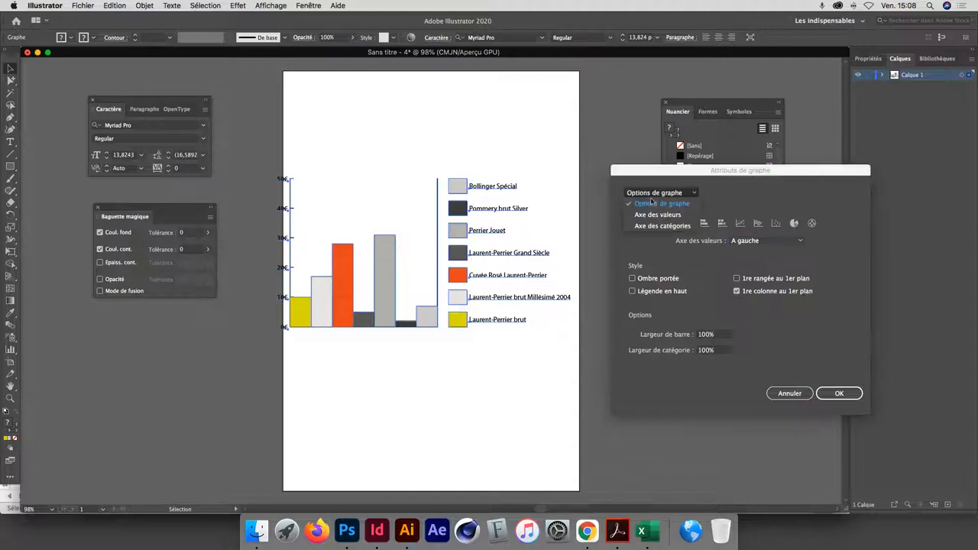
left_click(654, 204)
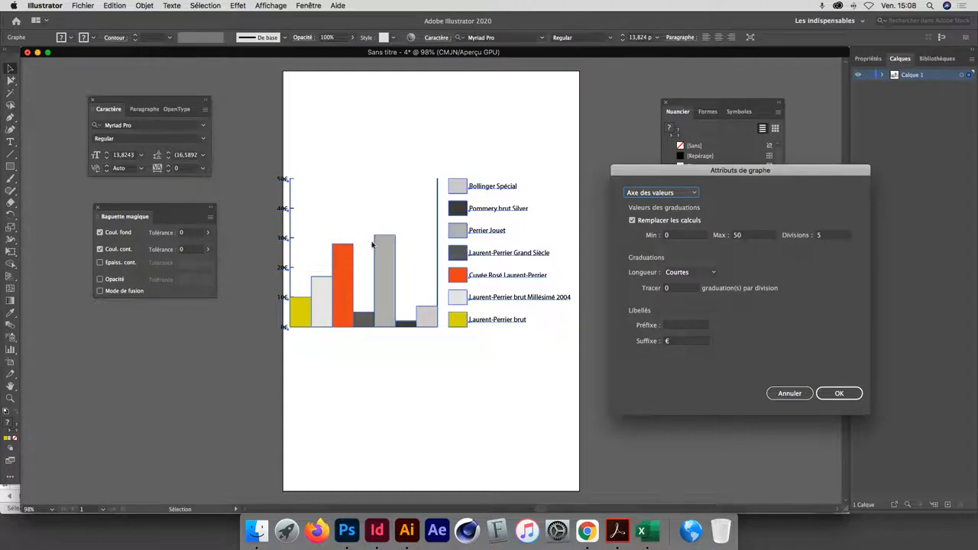
left_click(645, 222)
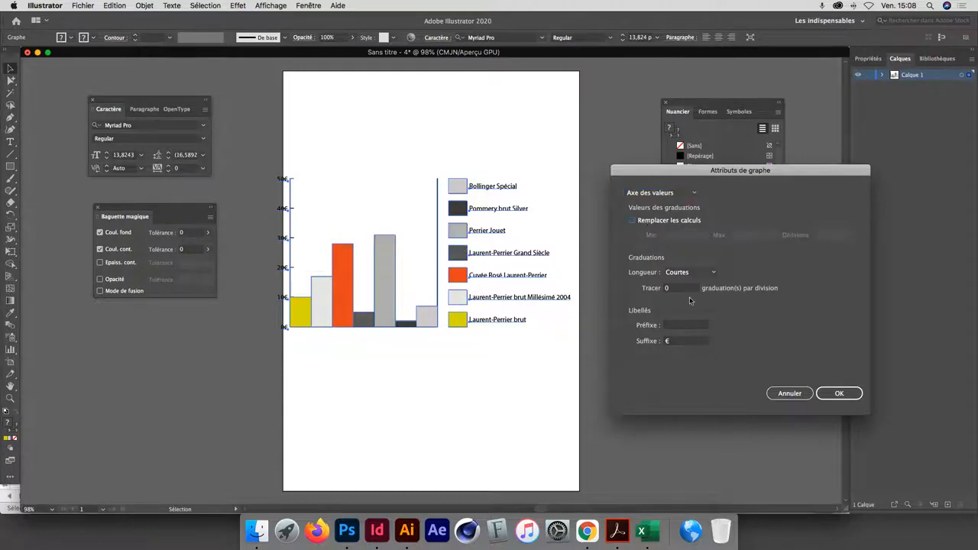
left_click(834, 393)
left_click_drag(386, 245, 408, 234)
Check the graph's data in a data window widened to show every column, and close it
right_click(403, 218)
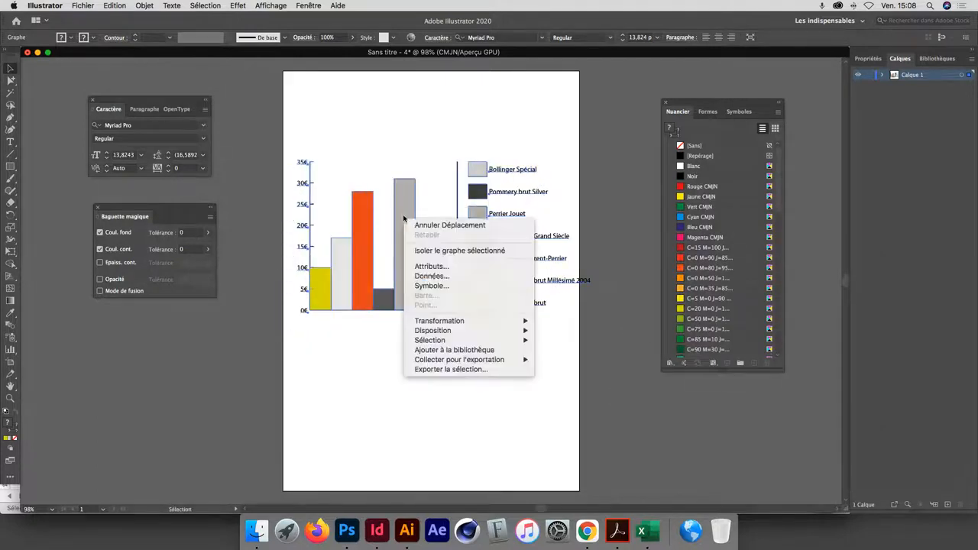
left_click(443, 276)
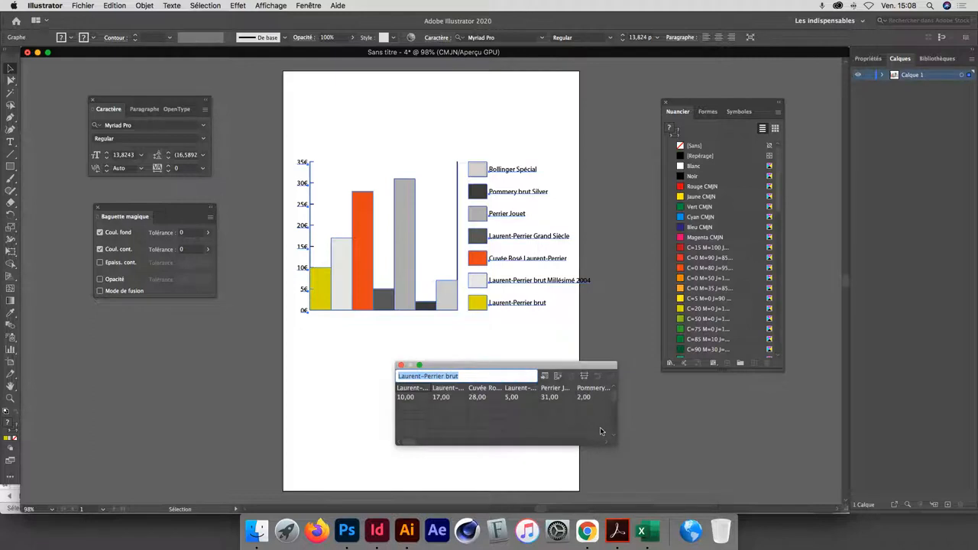
left_click_drag(616, 444, 732, 452)
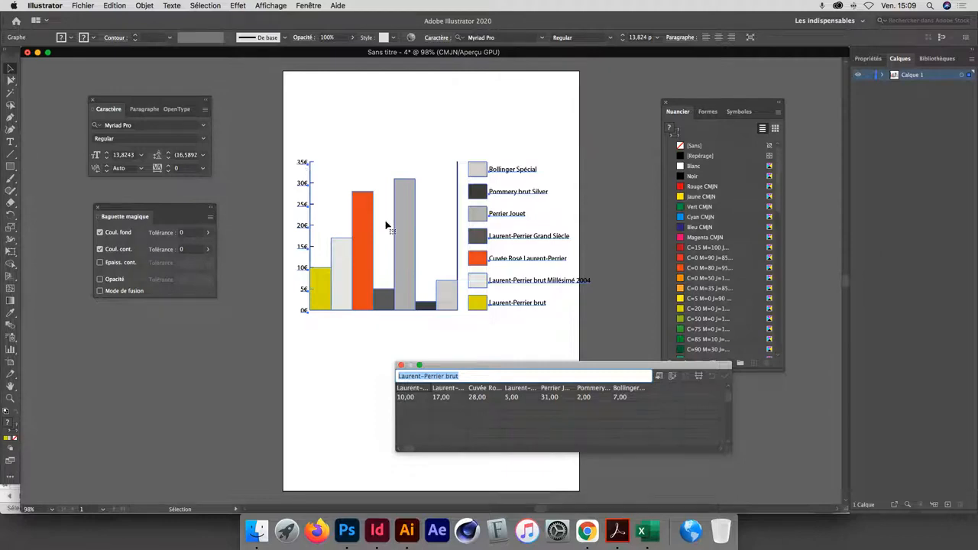
left_click(403, 366)
Override the calculated values on the value axis and set its maximum to 20
right_click(402, 229)
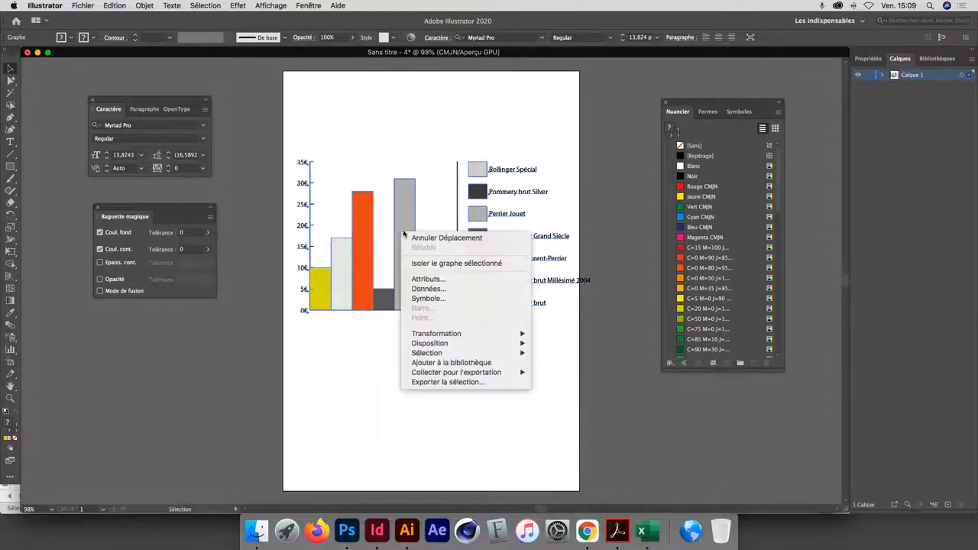
left_click(447, 281)
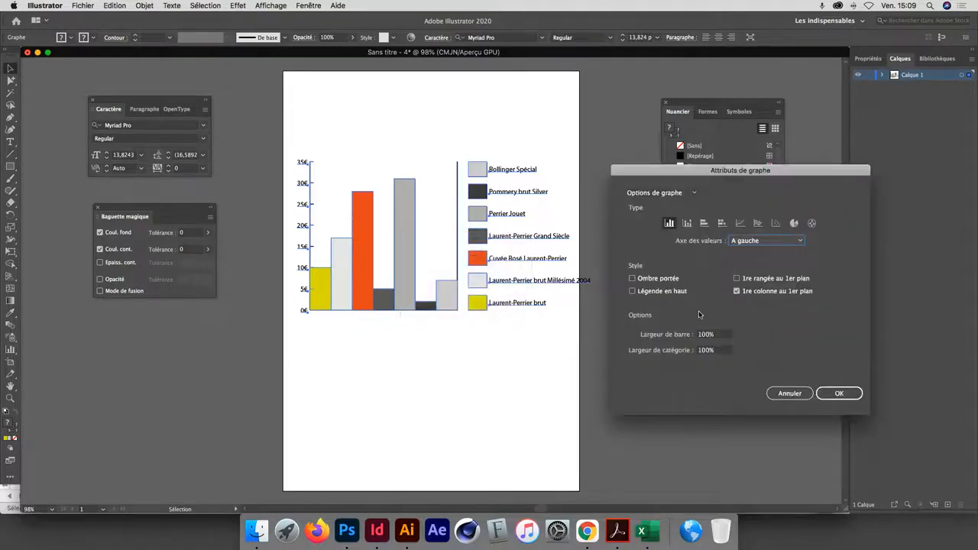
left_click(641, 194)
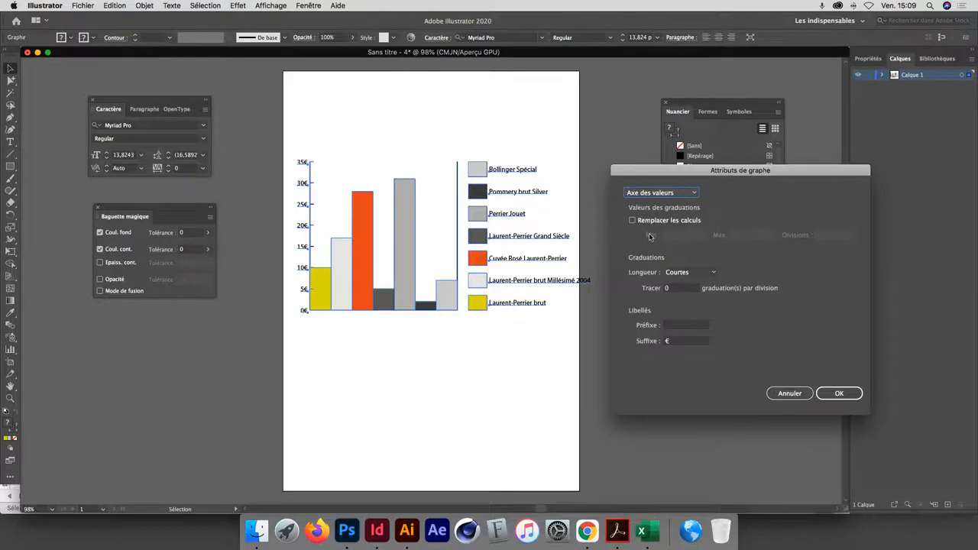
left_click(646, 220)
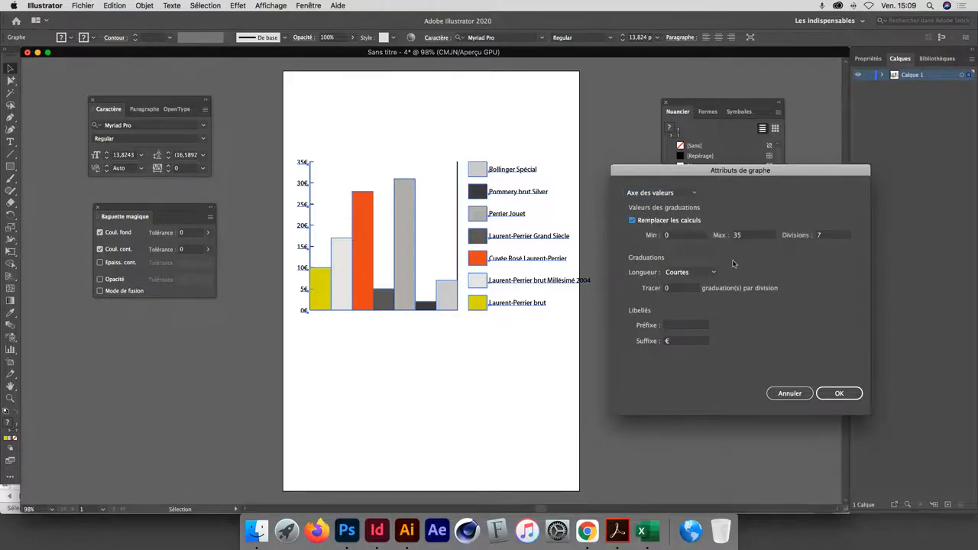
double_click(740, 235)
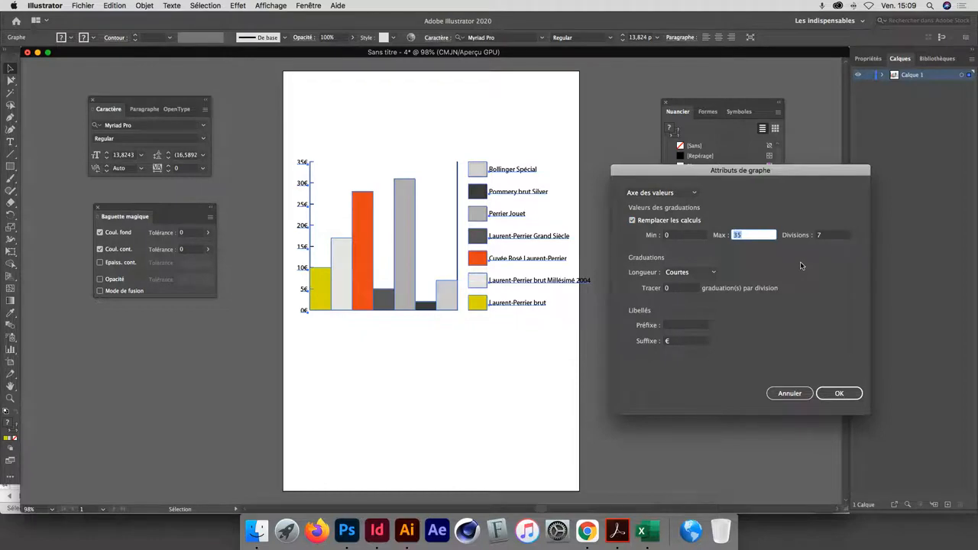
type("20")
left_click(835, 393)
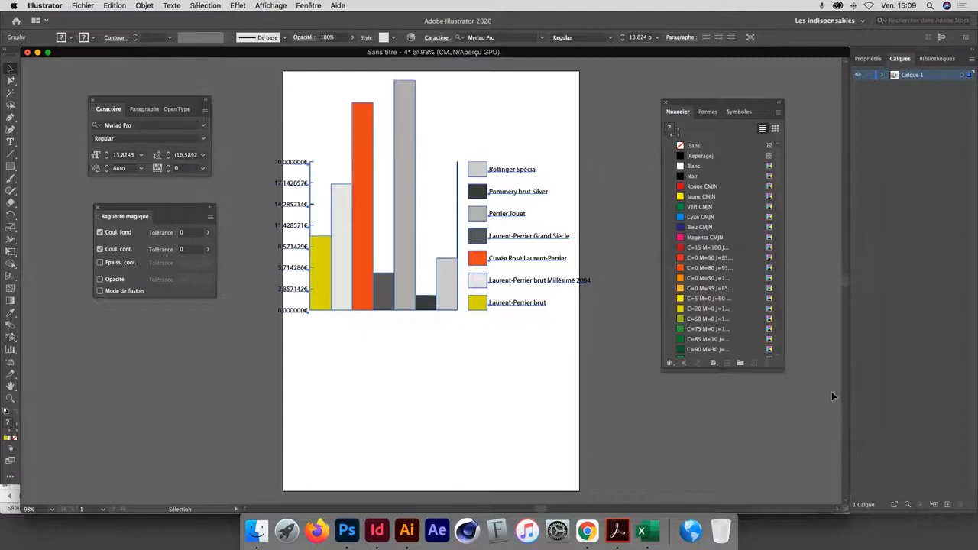
Set the value axis maximum to 50 in the graph attributes
right_click(401, 134)
left_click(422, 182)
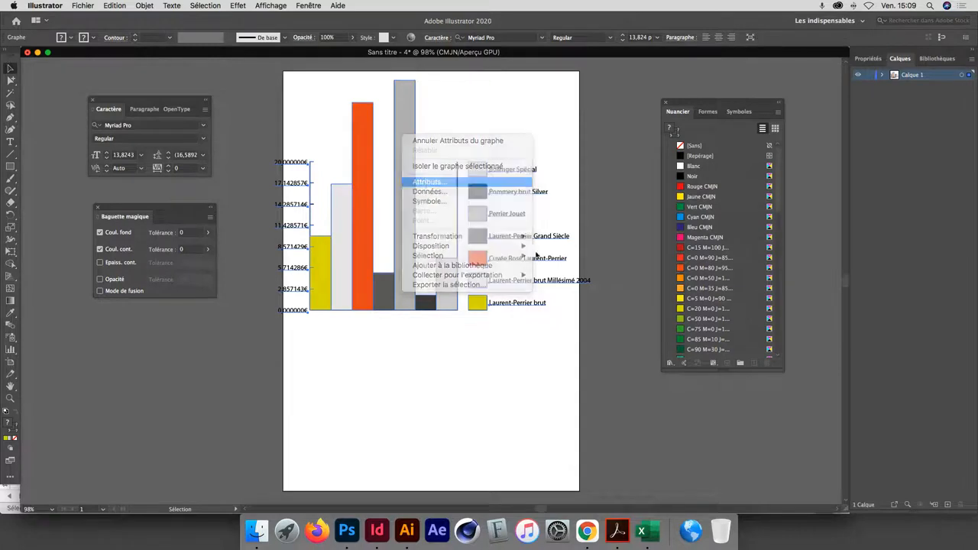
left_click(653, 192)
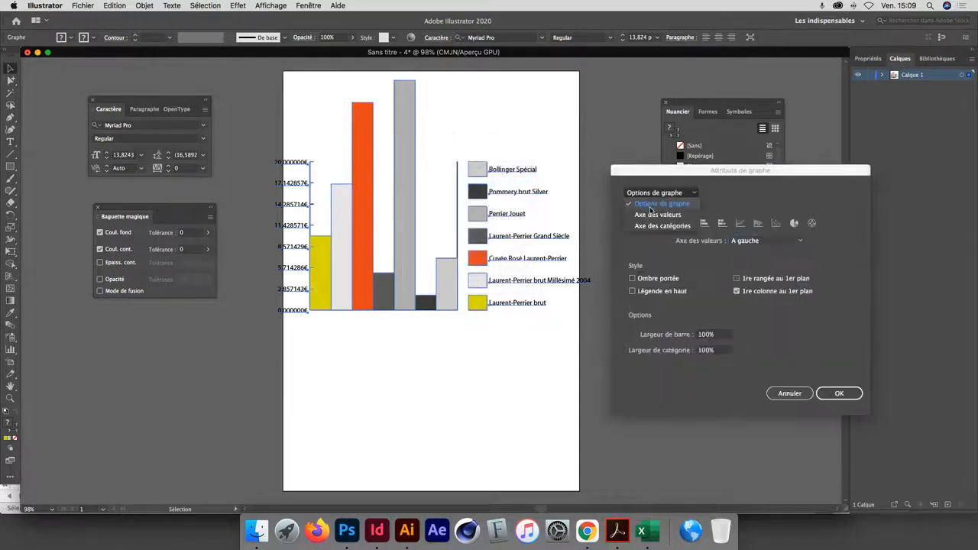
left_click(651, 209)
double_click(751, 238)
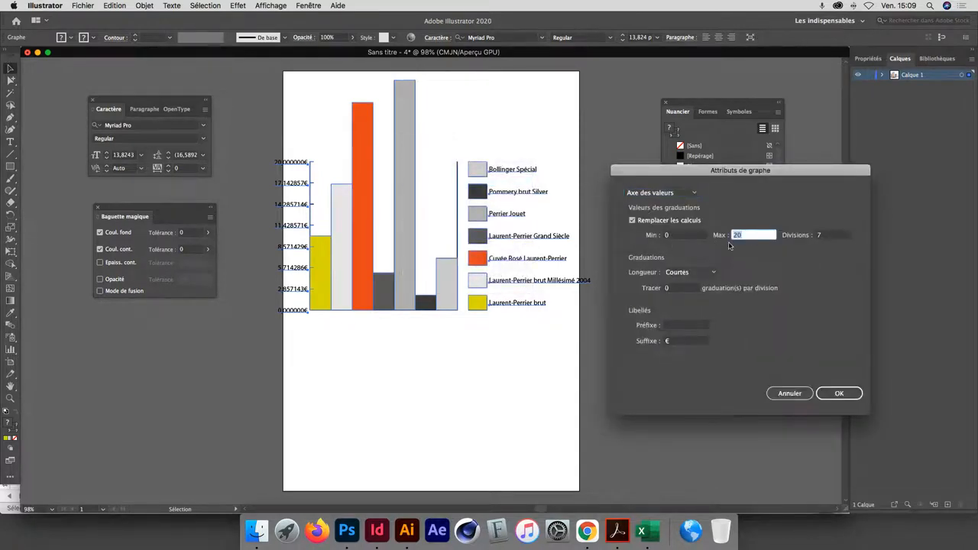
type("50")
Remove the € suffix from the value axis labels, apply the attributes and move the graph down and to the right
left_click(682, 340)
key("BackSpace")
left_click(838, 392)
left_click_drag(398, 257, 424, 279)
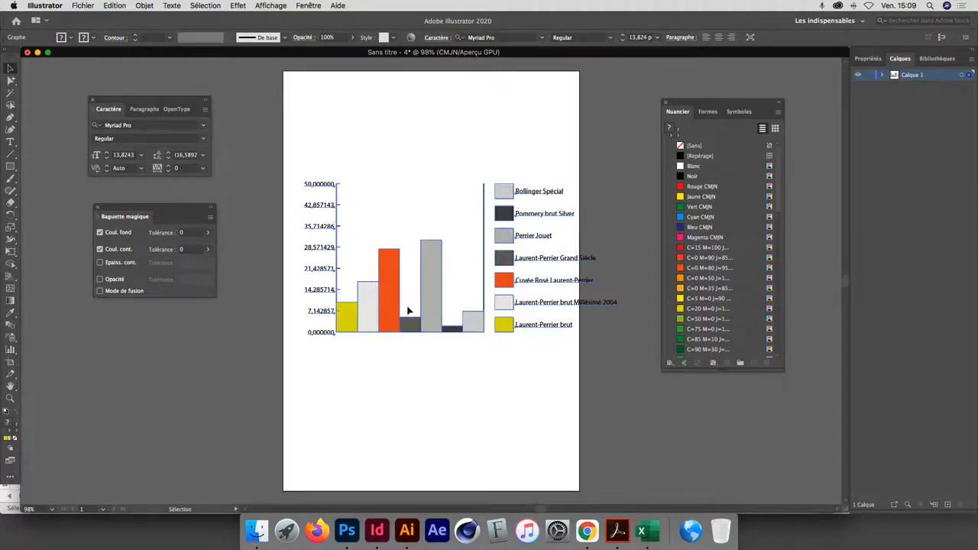
Add a € suffix to the value axis labels in the graph attributes and apply it
right_click(428, 258)
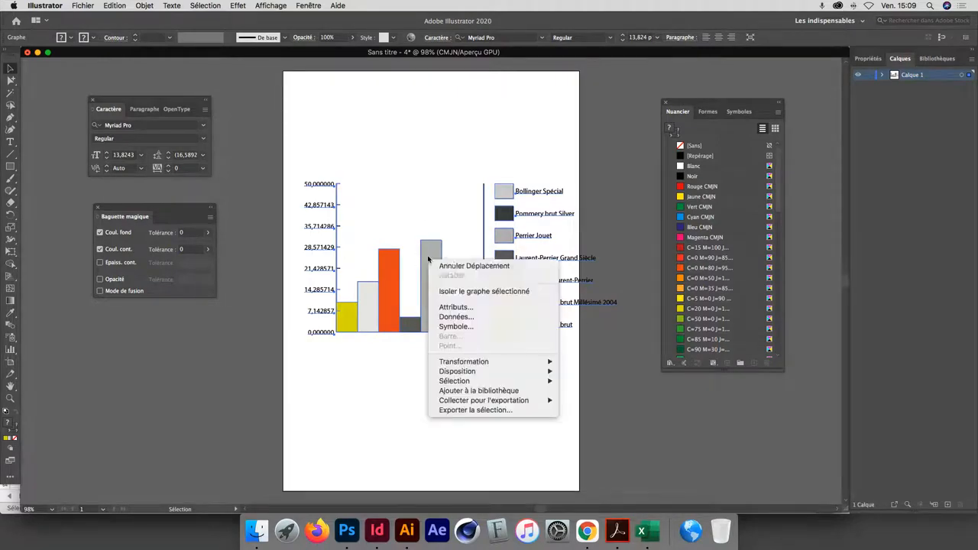
left_click(453, 309)
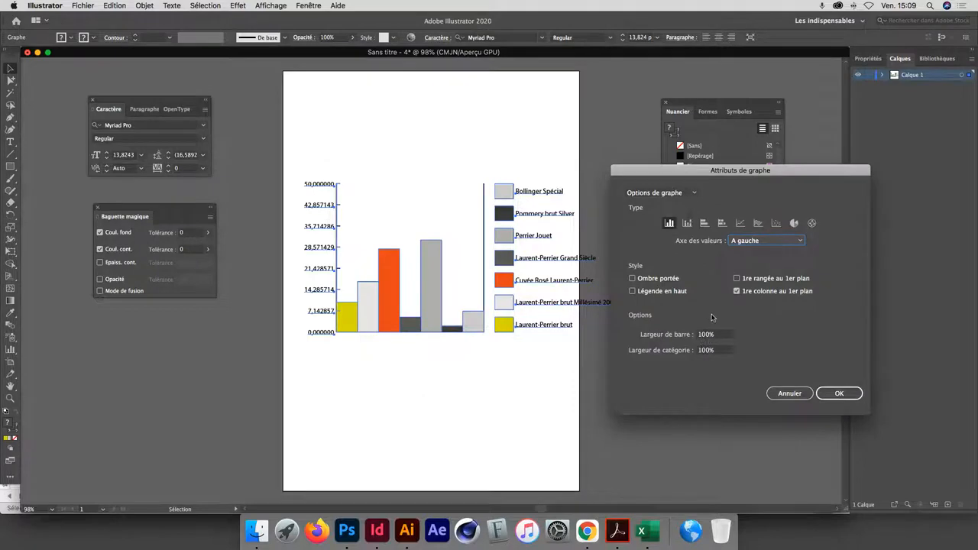
left_click(643, 197)
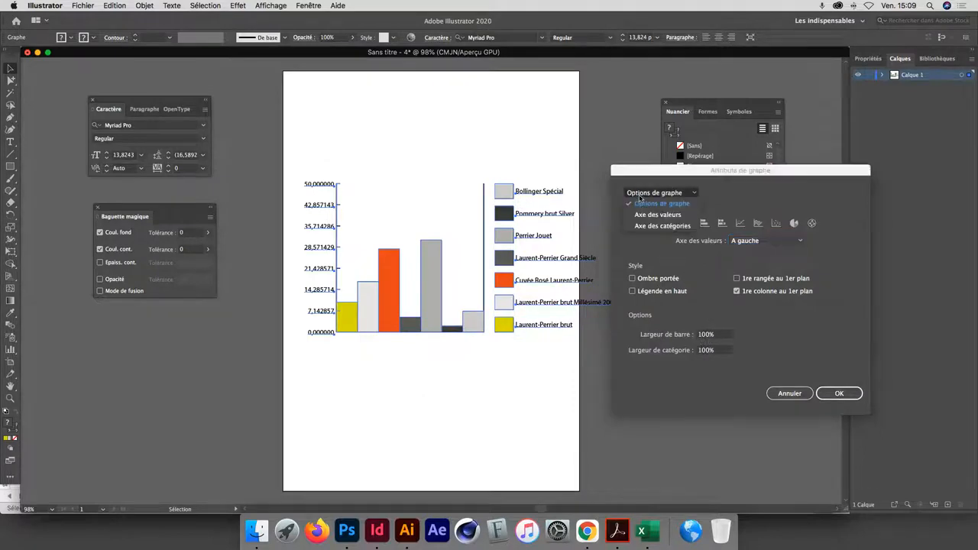
left_click(645, 204)
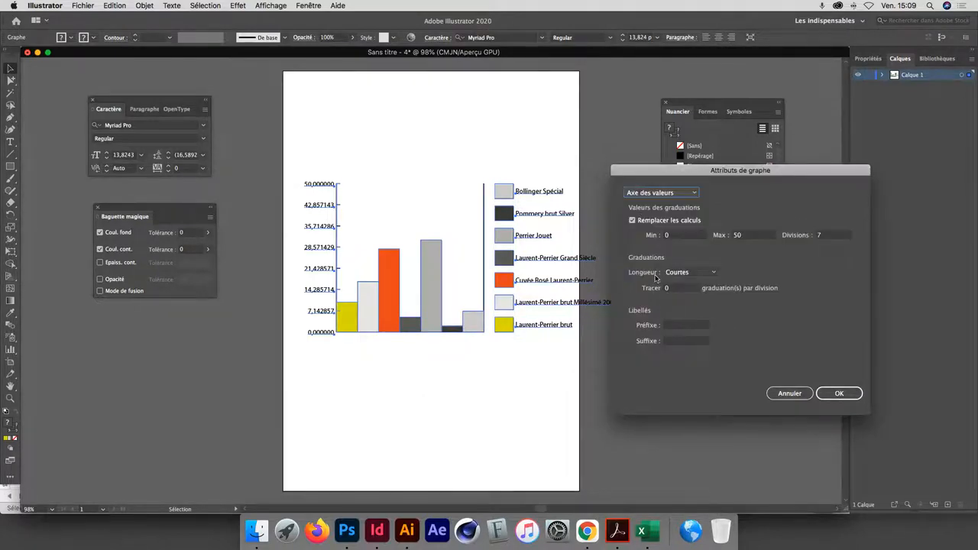
left_click(640, 195)
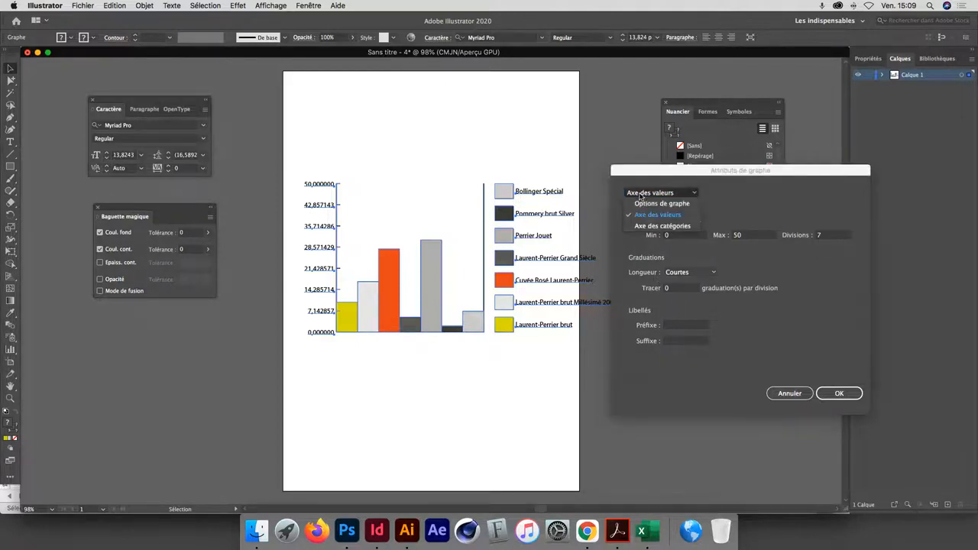
left_click(641, 196)
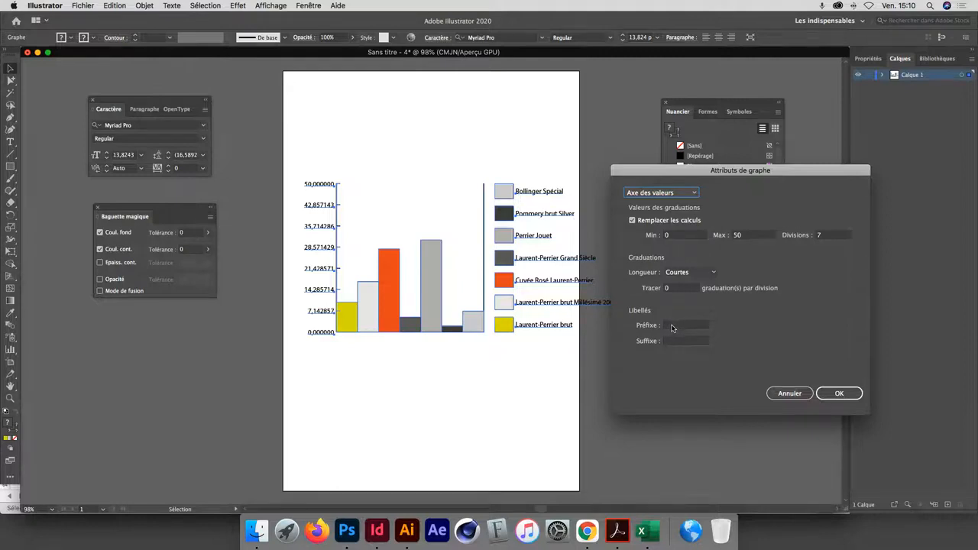
left_click(672, 326)
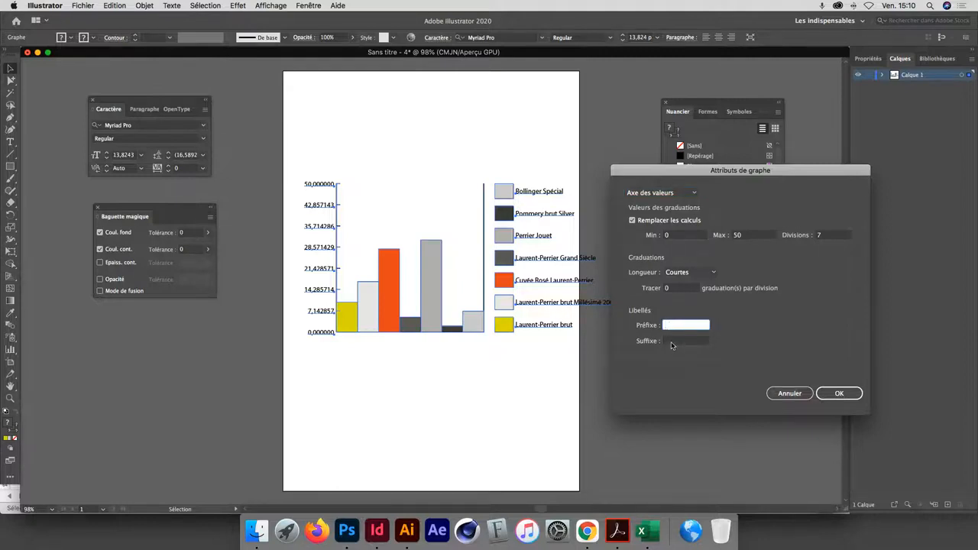
left_click(670, 342)
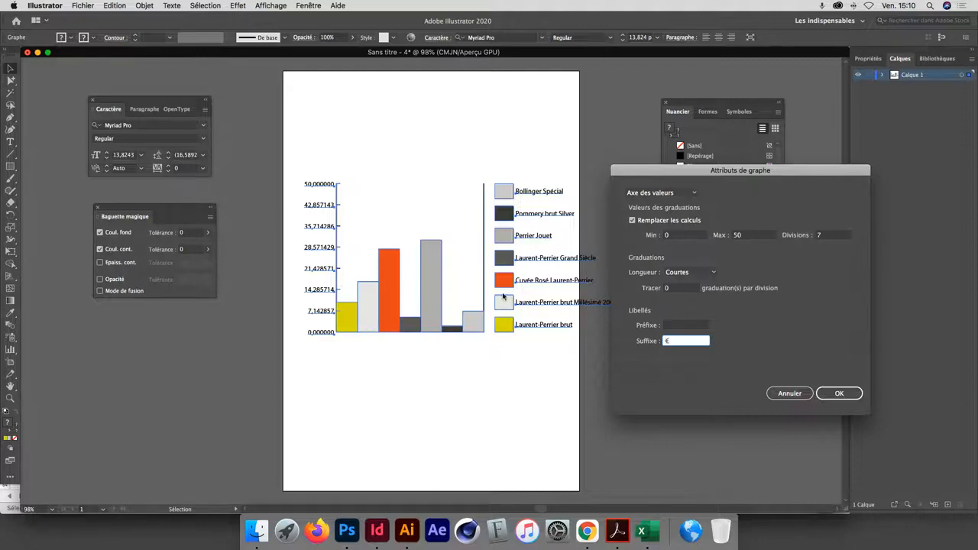
left_click(832, 395)
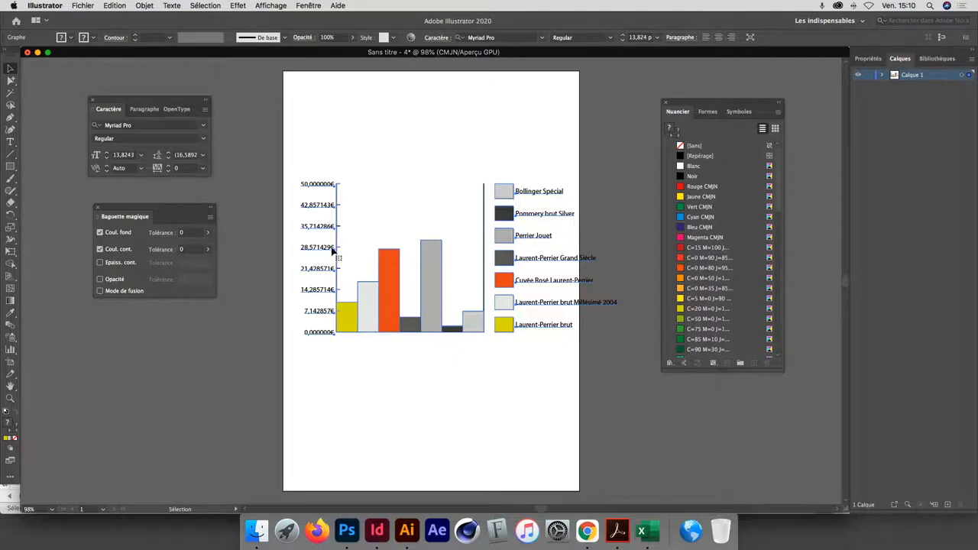
Check the graph's values in its data window, widened to show all columns, and close the window
right_click(430, 268)
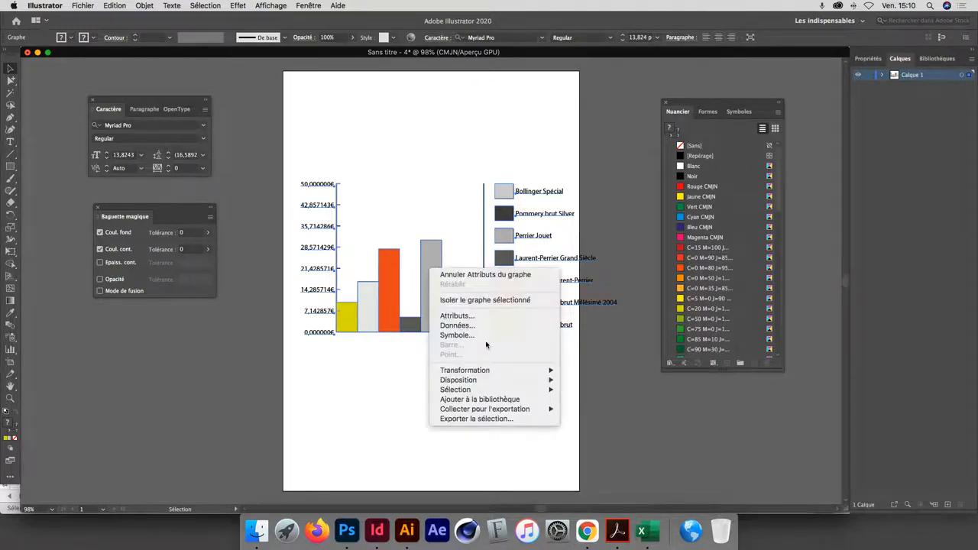
left_click(457, 325)
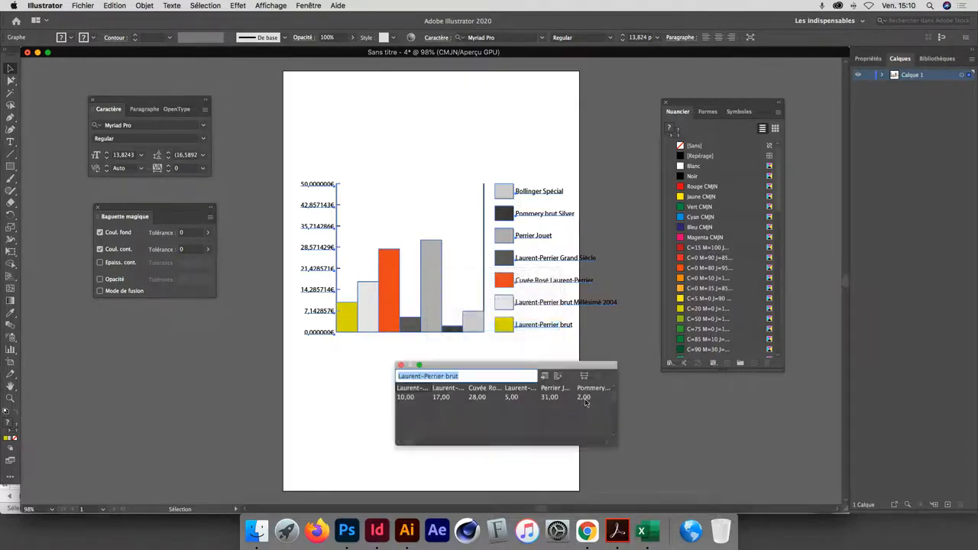
left_click_drag(615, 445, 781, 461)
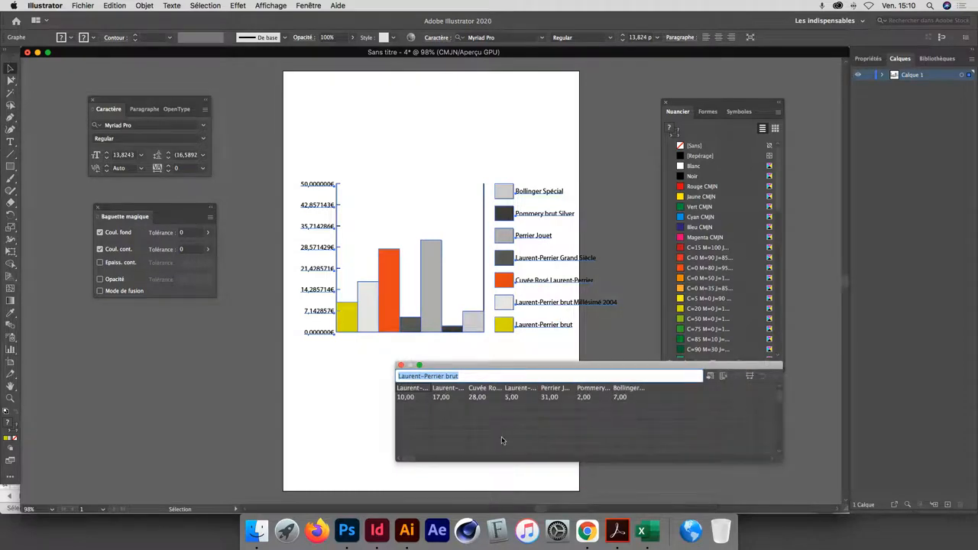
left_click(399, 367)
Set the value axis to 5 divisions in the graph attributes and apply the change
right_click(424, 311)
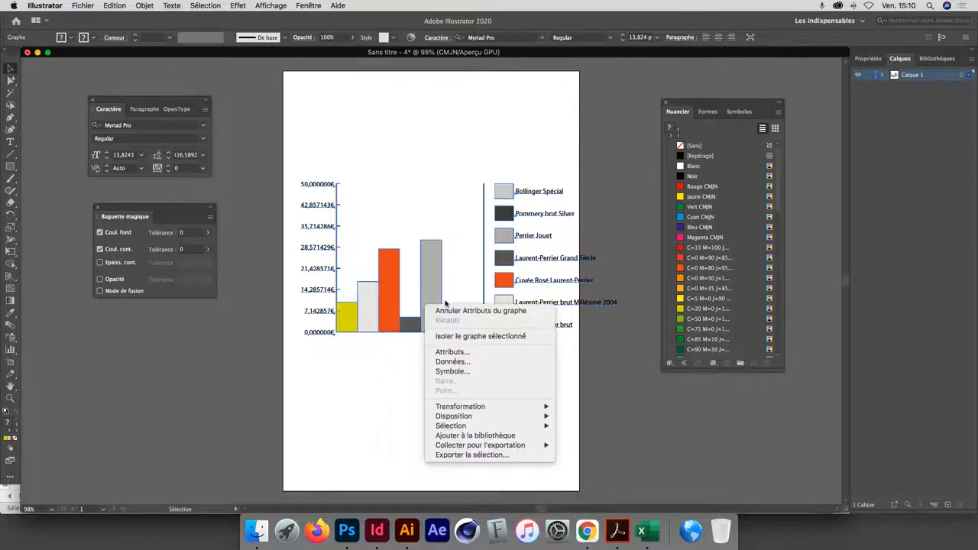
left_click(483, 353)
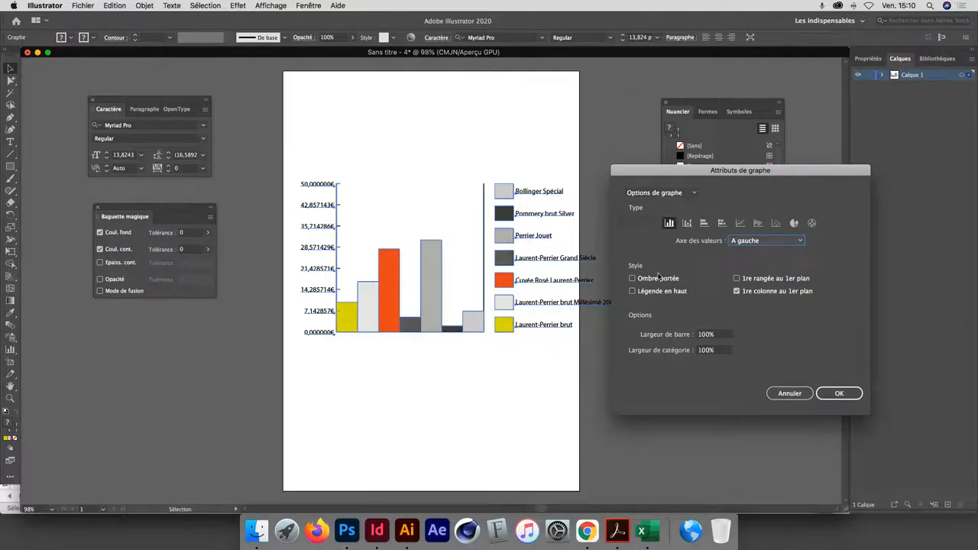
left_click(649, 193)
left_click(641, 205)
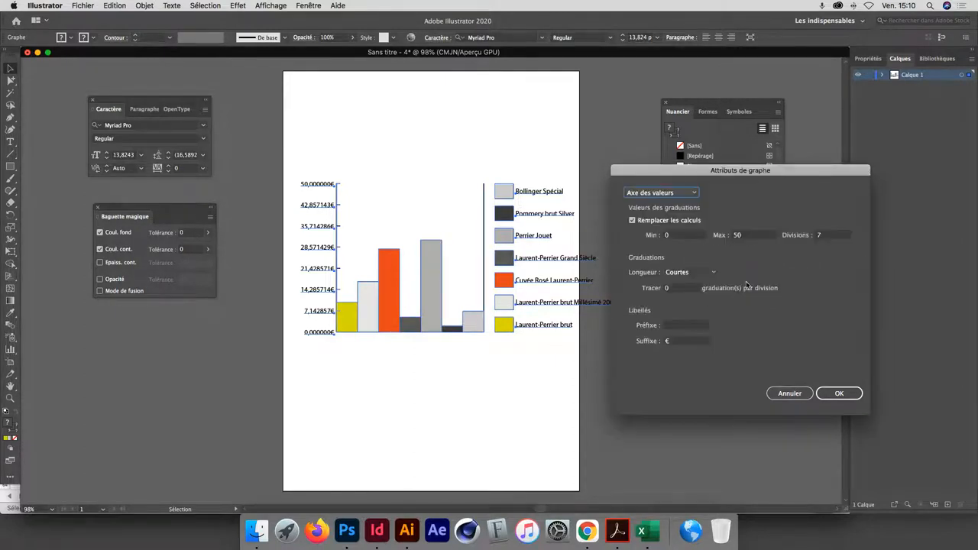
left_click(823, 237)
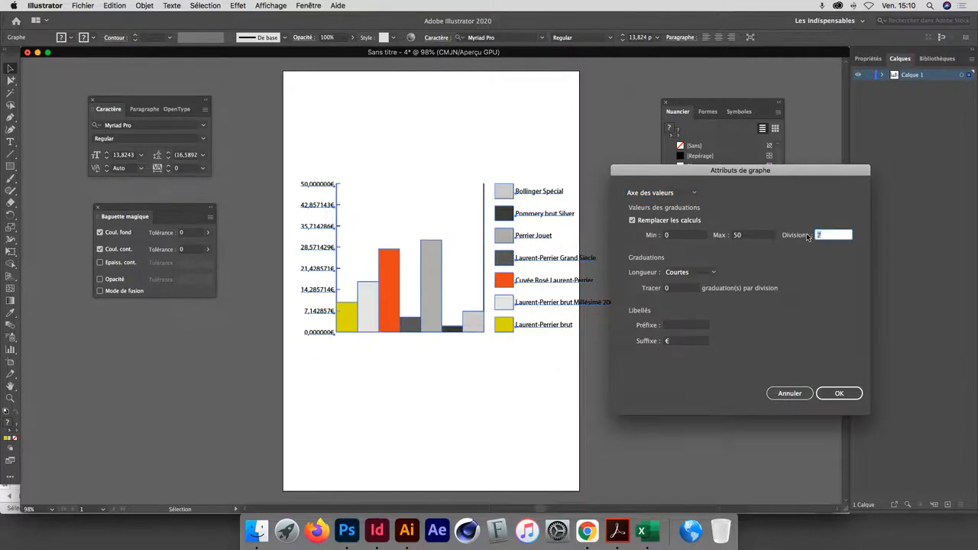
type("5")
key("Tab")
left_click(839, 393)
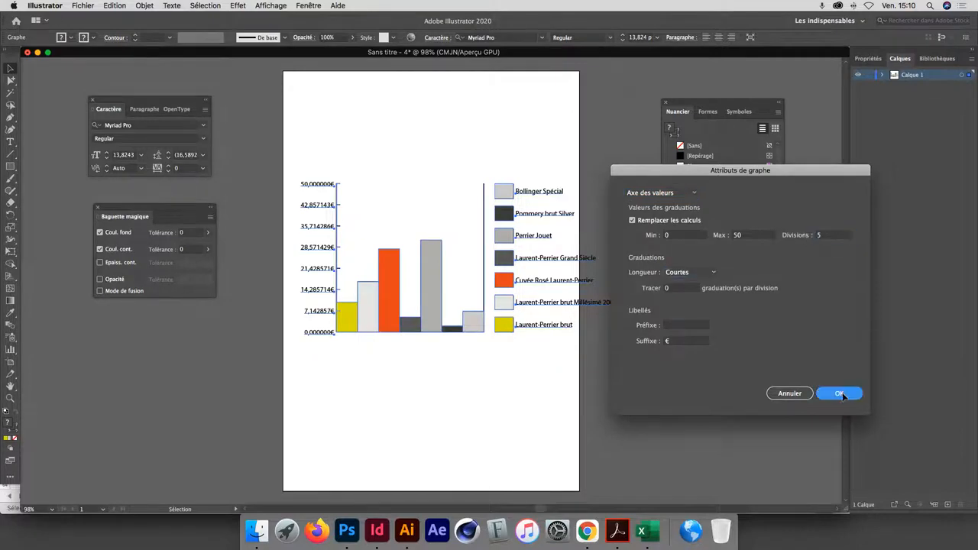
Set the value axis tick mark length to Longues so the graduation lines span the graph, and apply it
right_click(433, 271)
left_click(462, 323)
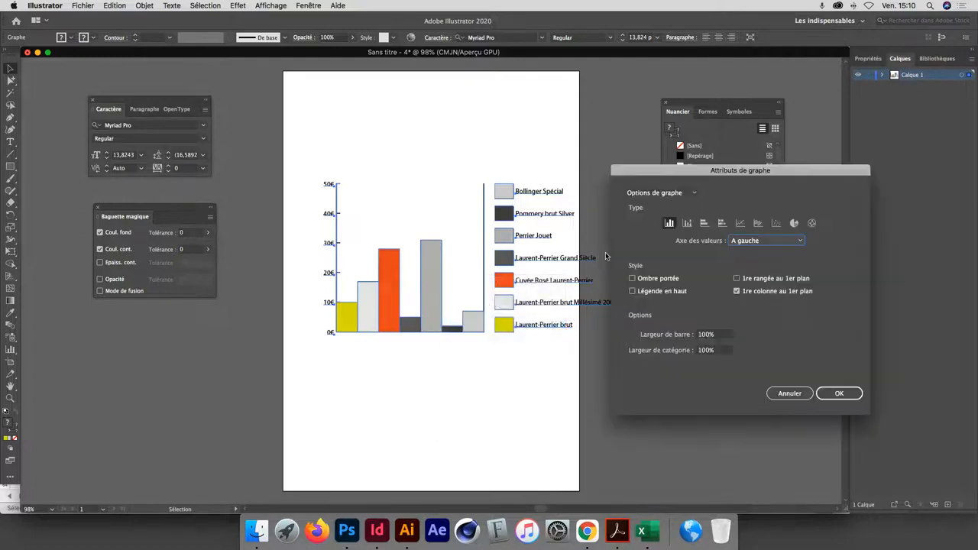
left_click(653, 192)
left_click(652, 204)
left_click(653, 196)
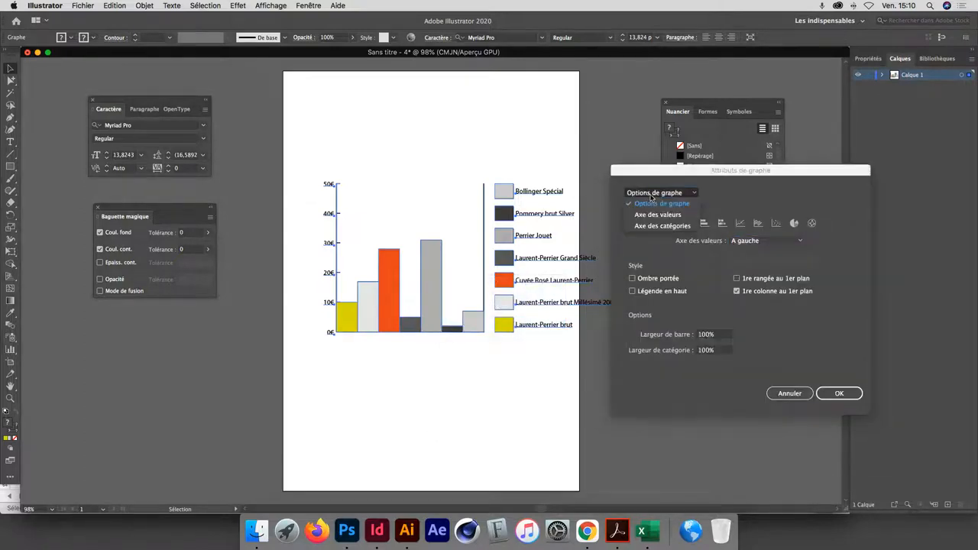
left_click(650, 214)
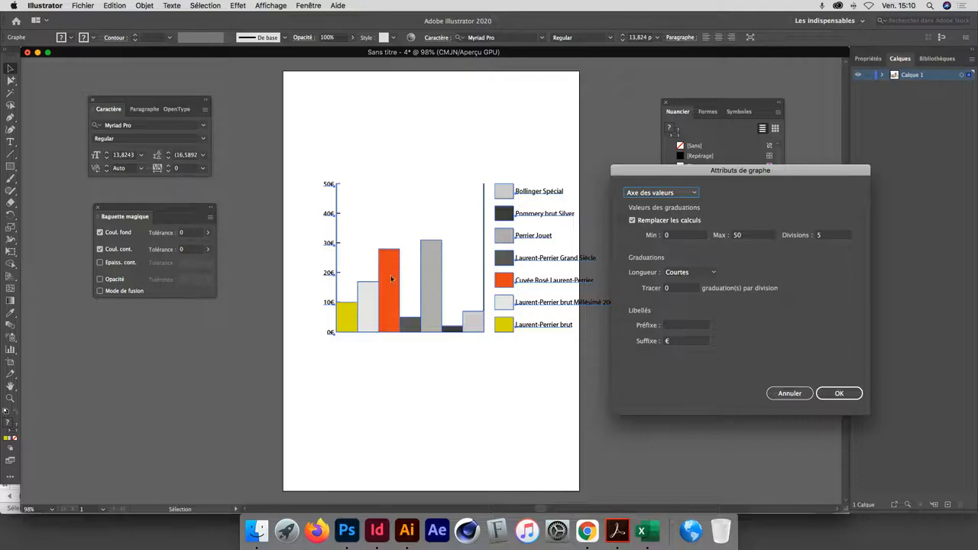
left_click(690, 275)
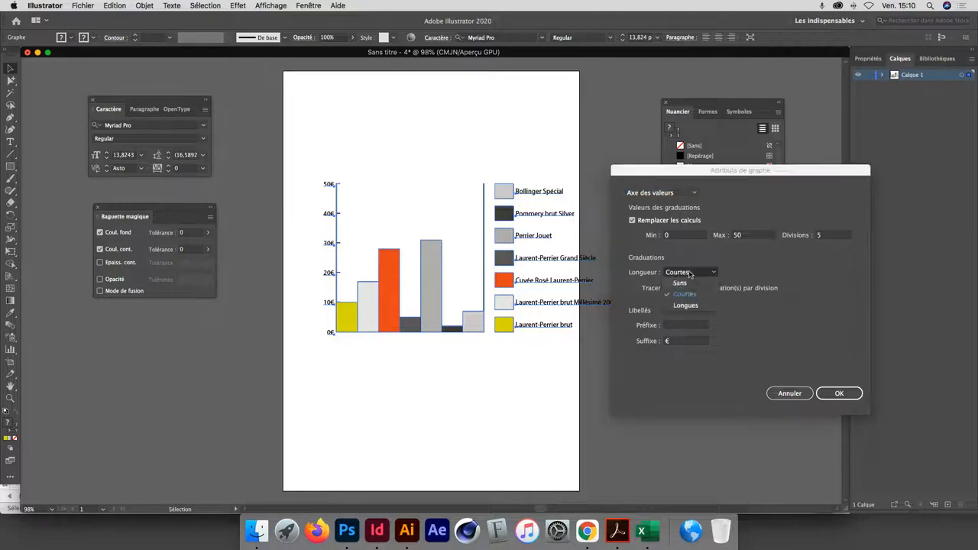
left_click(686, 307)
left_click(824, 394)
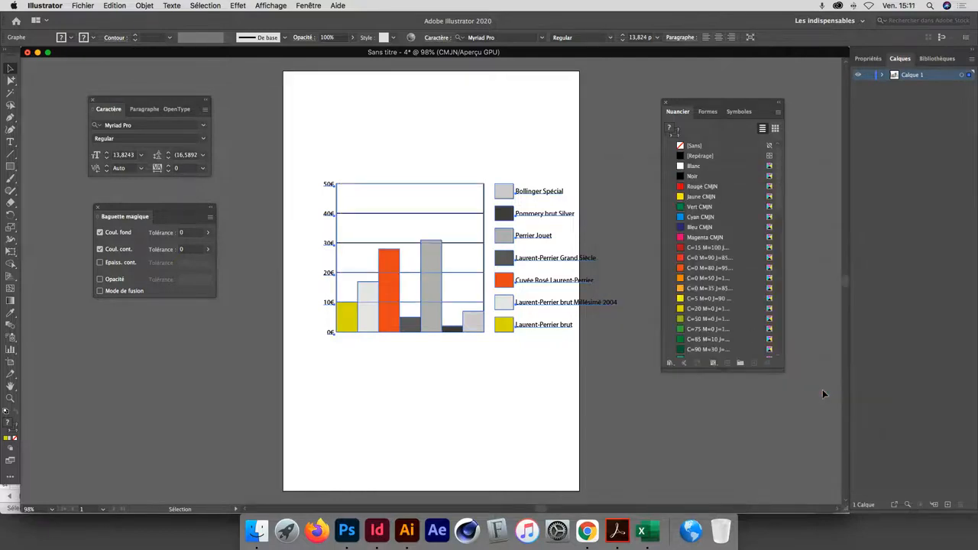
Review the value axis and category axis settings in the graph attributes, and close the dialog
right_click(435, 283)
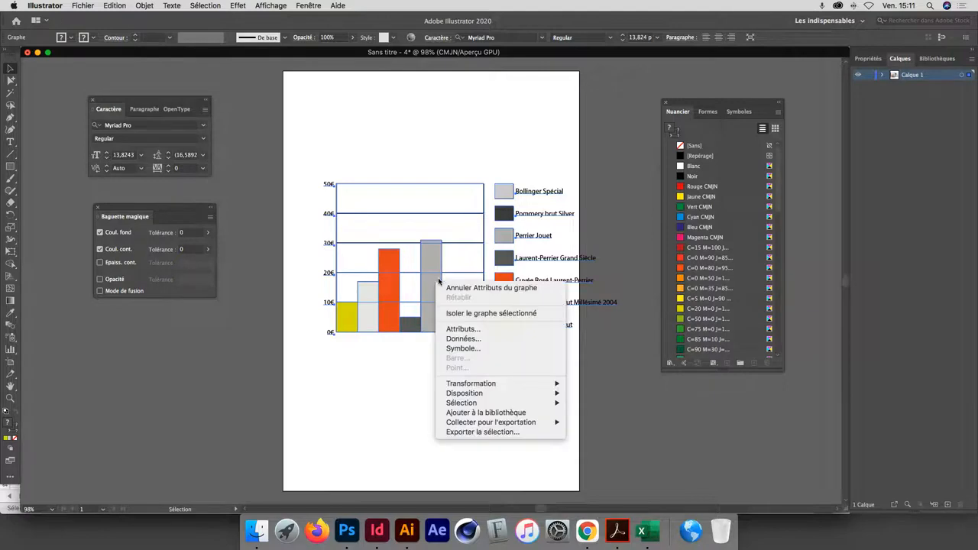
left_click(468, 333)
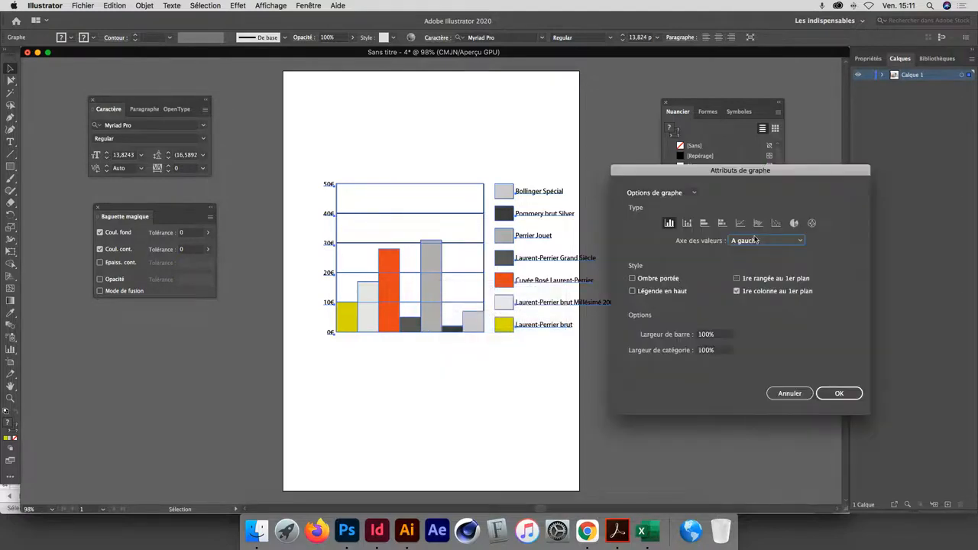
left_click(674, 193)
left_click(674, 205)
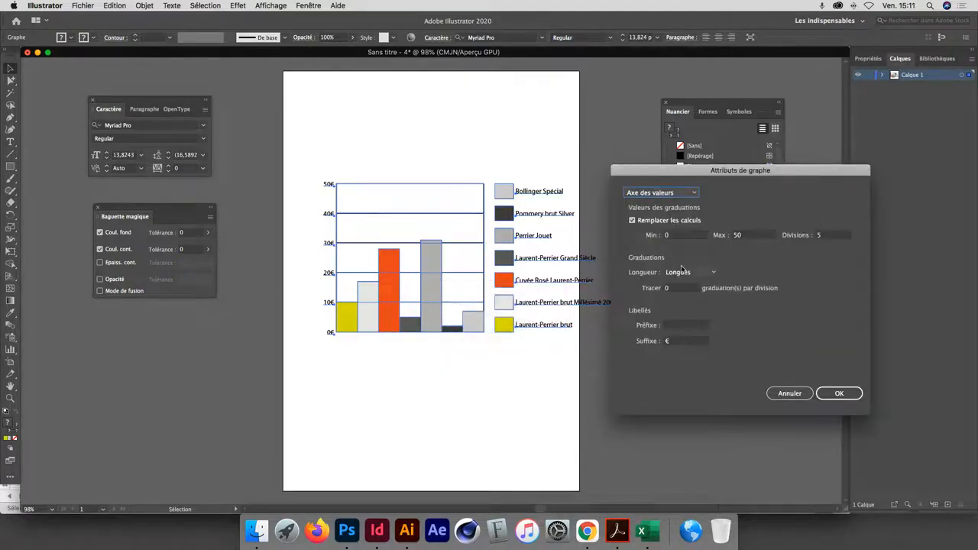
left_click(662, 192)
left_click(662, 226)
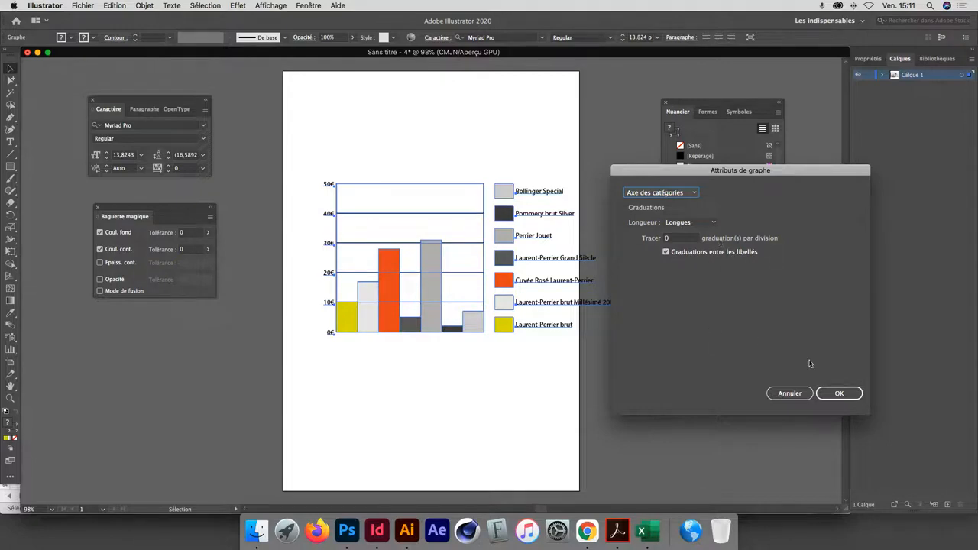
left_click(839, 394)
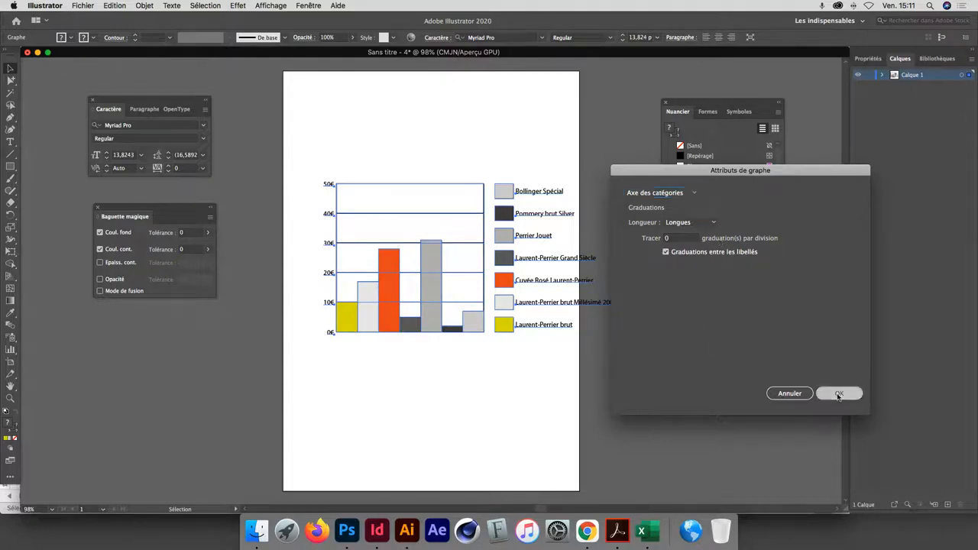
Move the graph up and to the left on the artboard, checking its data window between the moves
left_click_drag(503, 327, 485, 297)
right_click(484, 296)
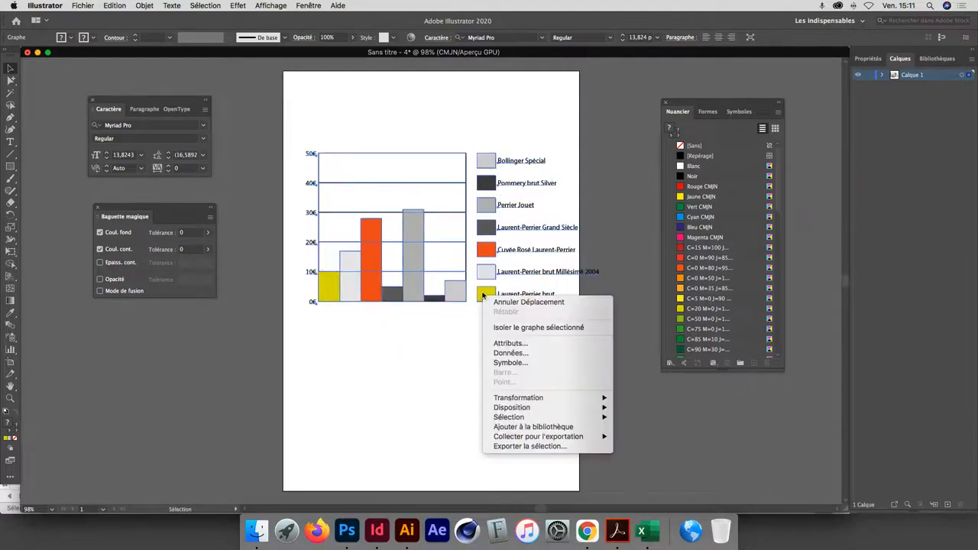
left_click(506, 353)
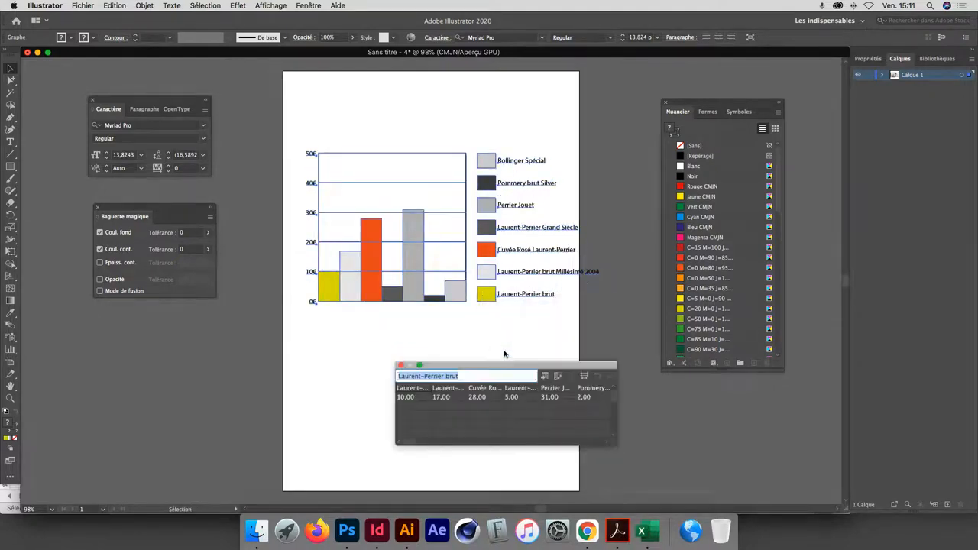
left_click(400, 365)
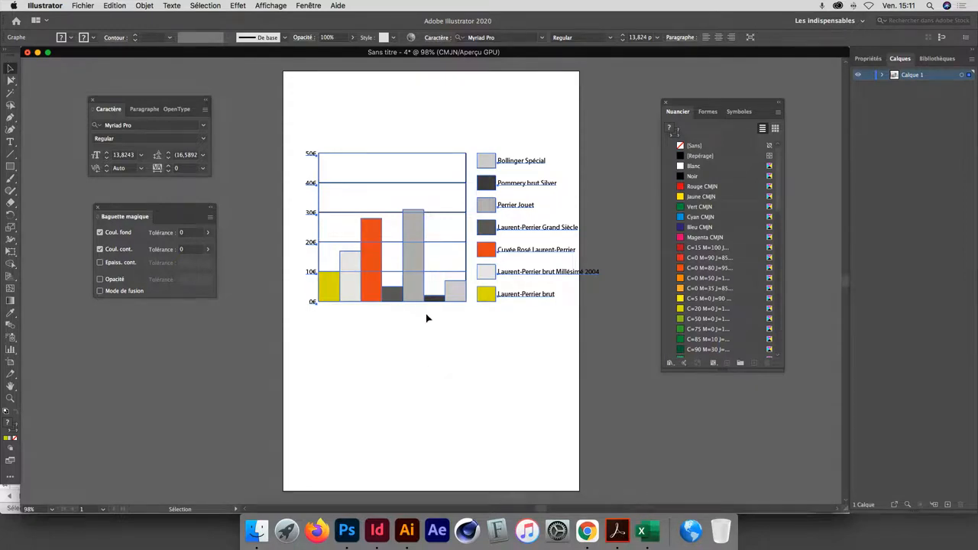
left_click_drag(410, 290, 401, 288)
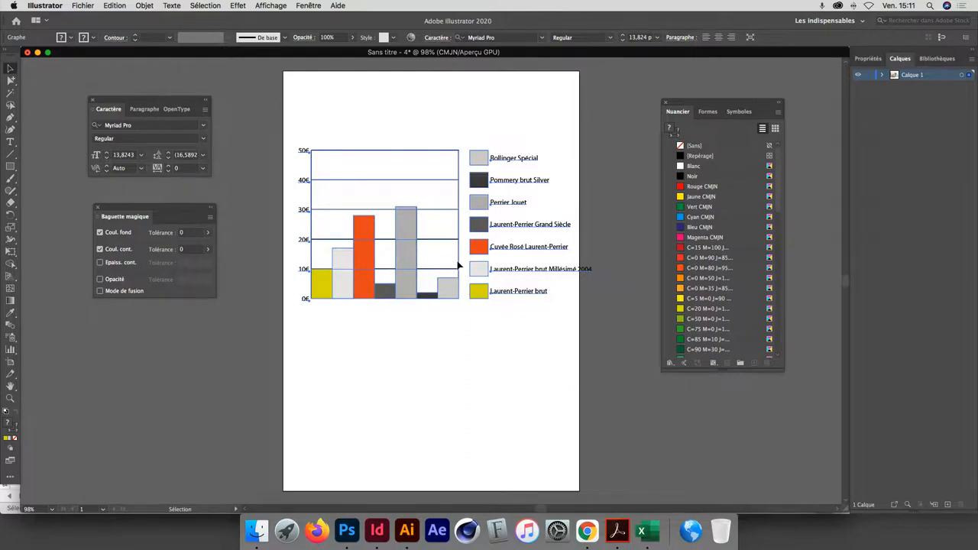
Ungroup the graph, accepting the loss of its graph editing, and isolate the resulting group containing the tall grey column
left_click(145, 7)
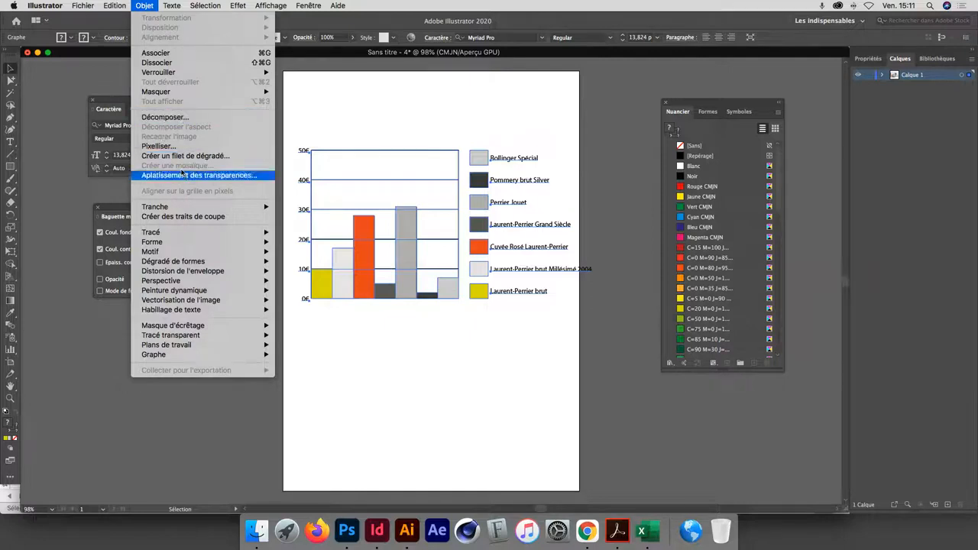
left_click(183, 63)
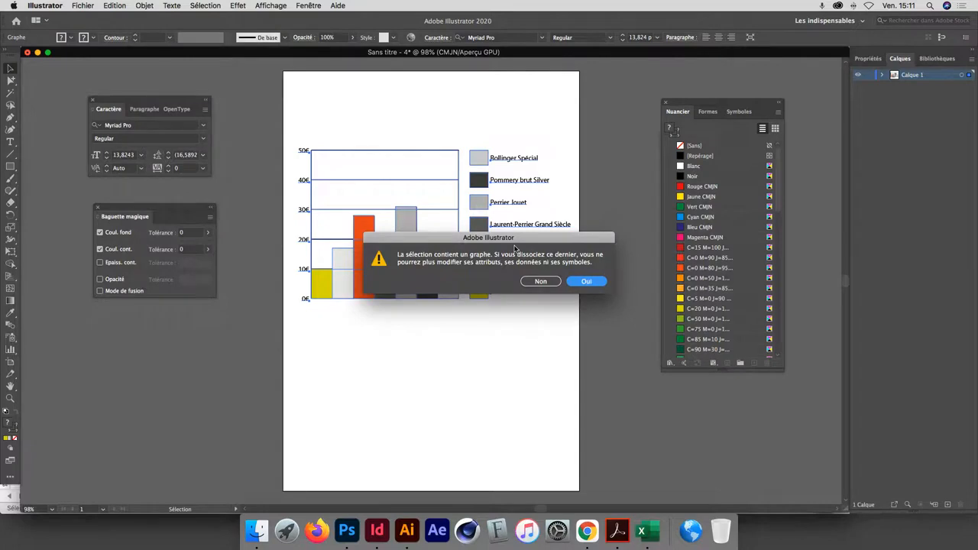
left_click(586, 283)
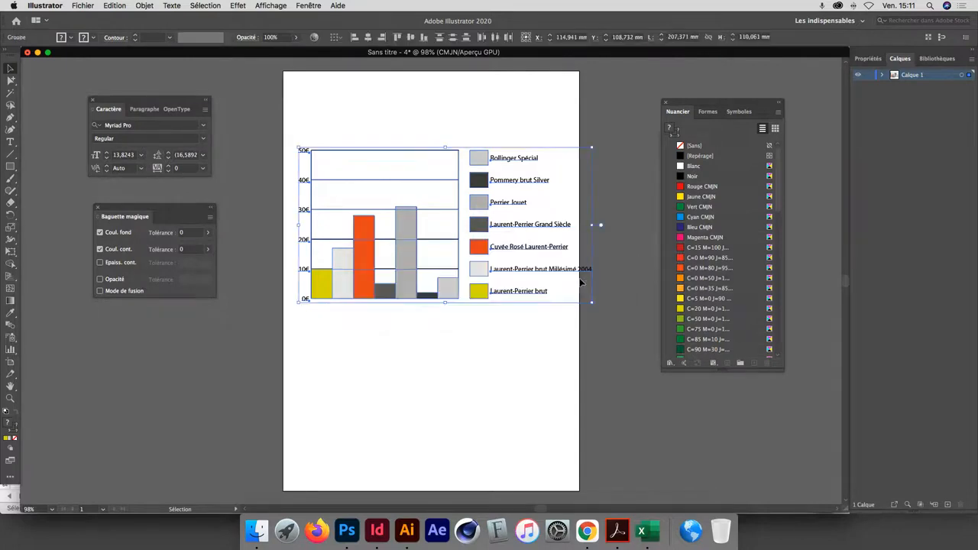
left_click(349, 134)
double_click(405, 237)
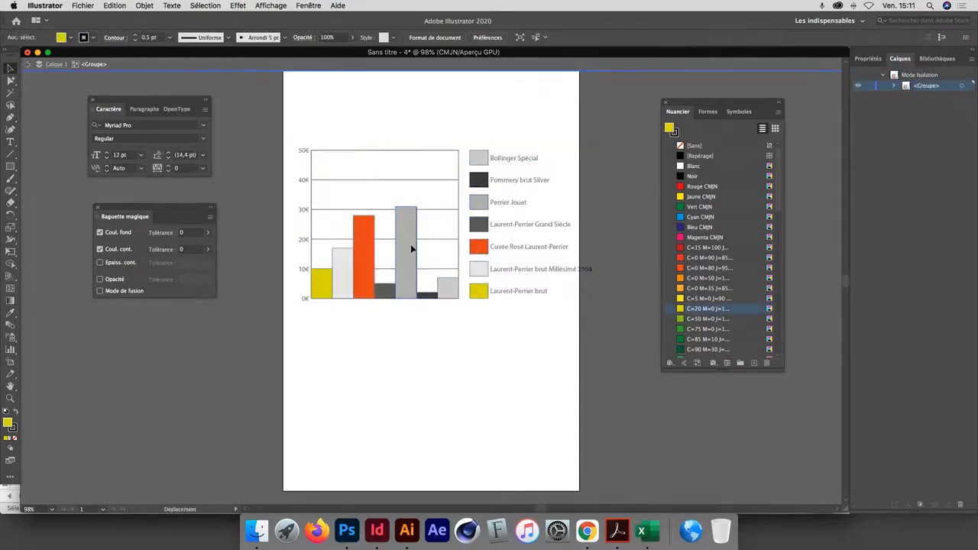
Move the tall grey column right and down and the orange column left and down, and leave isolation mode
left_click_drag(405, 240, 427, 262)
double_click(363, 267)
left_click_drag(360, 257, 350, 292)
left_click(28, 65)
left_click(28, 65)
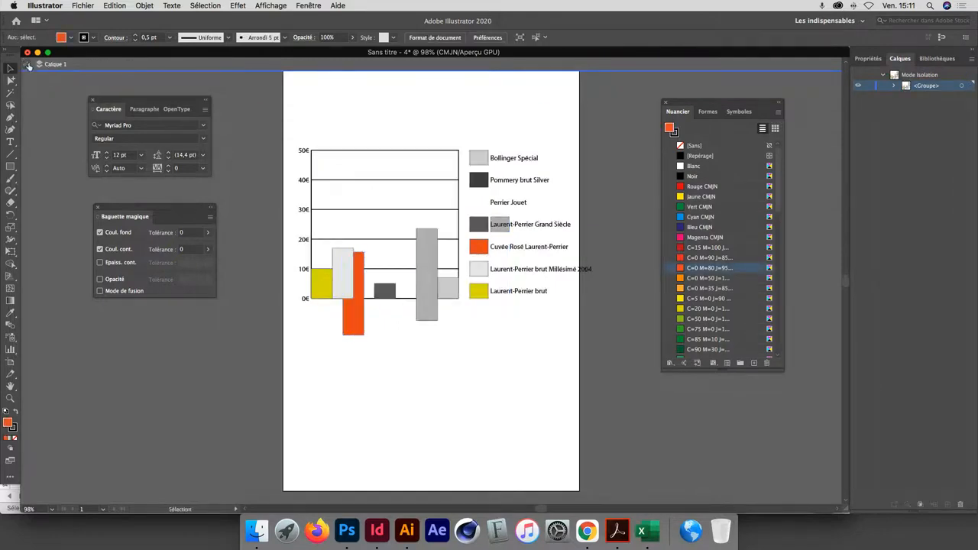
left_click(427, 257)
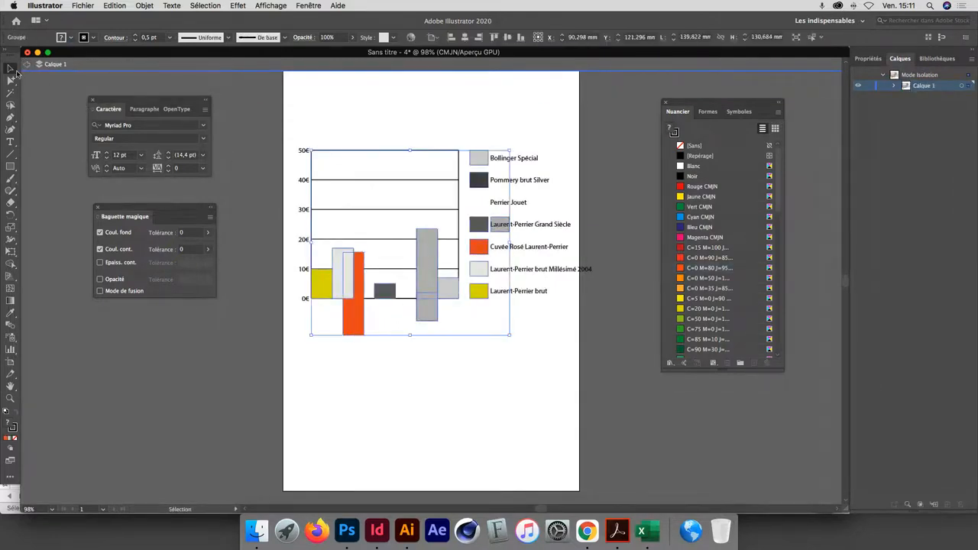
left_click(28, 65)
Check the ungrouped artwork's available commands and its graph data window, and close the window
right_click(427, 243)
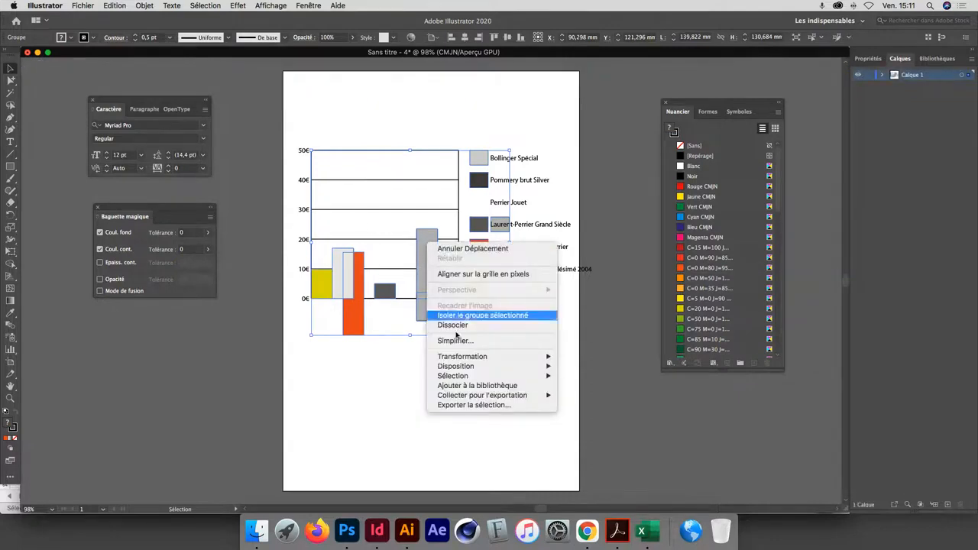
left_click(422, 280)
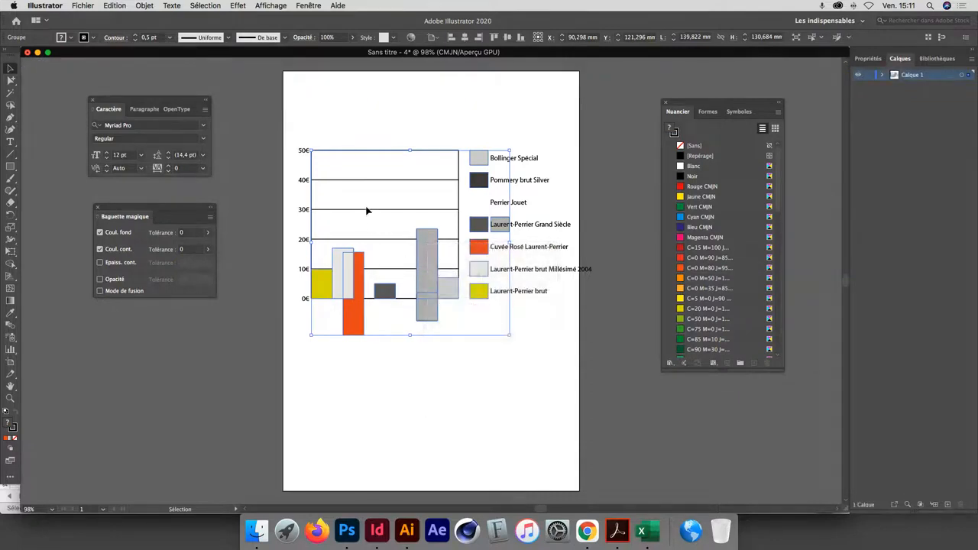
left_click(139, 6)
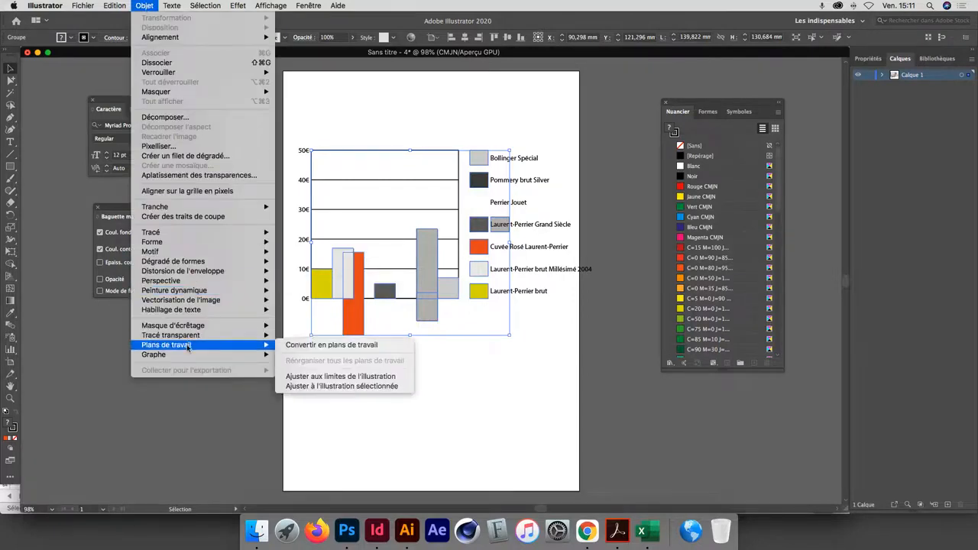
mouse_move(186, 355)
left_click(290, 365)
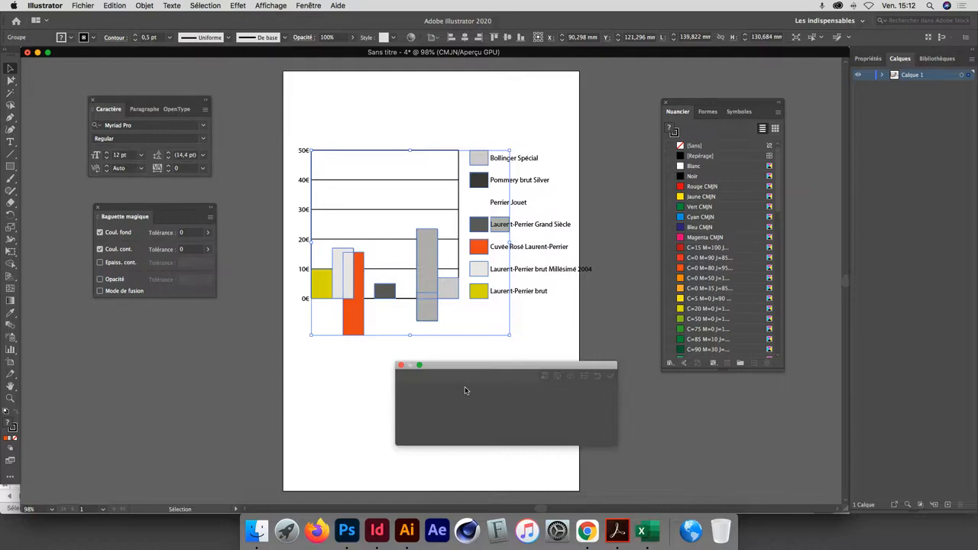
left_click(400, 366)
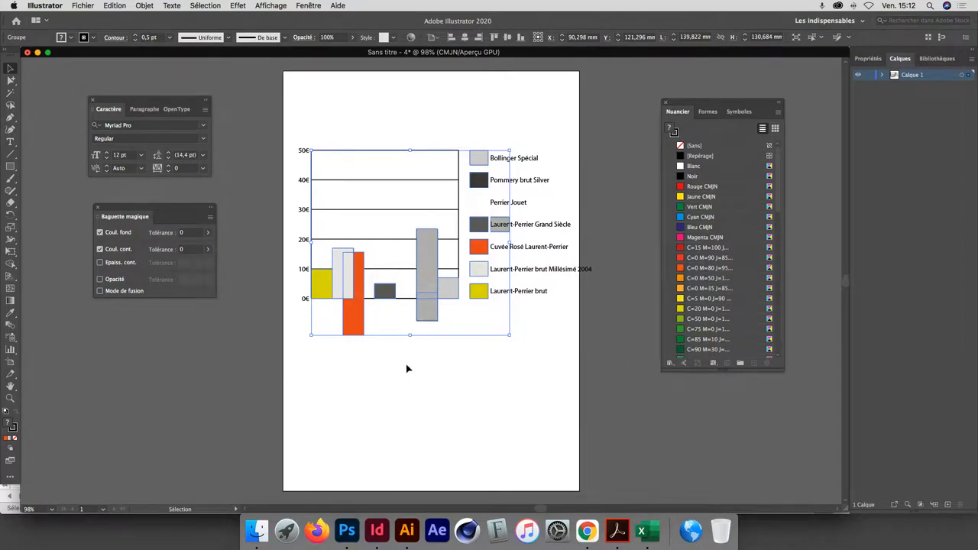
Undo the column moves and the ungrouping to restore the editable graph
key("super+z")
key("super+z")
key("super+z")
key("v")
left_click(405, 363)
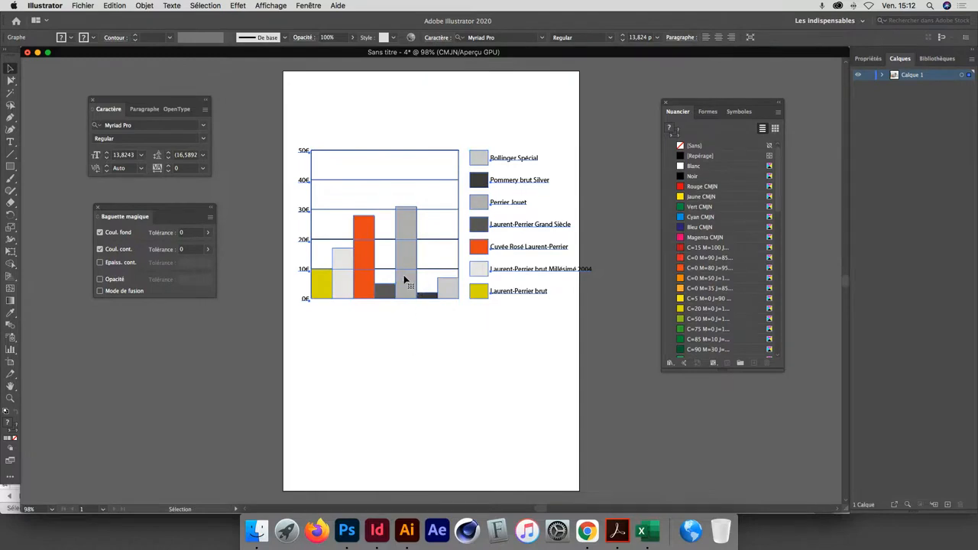
View the data of the restored graph, and close the data window
right_click(405, 282)
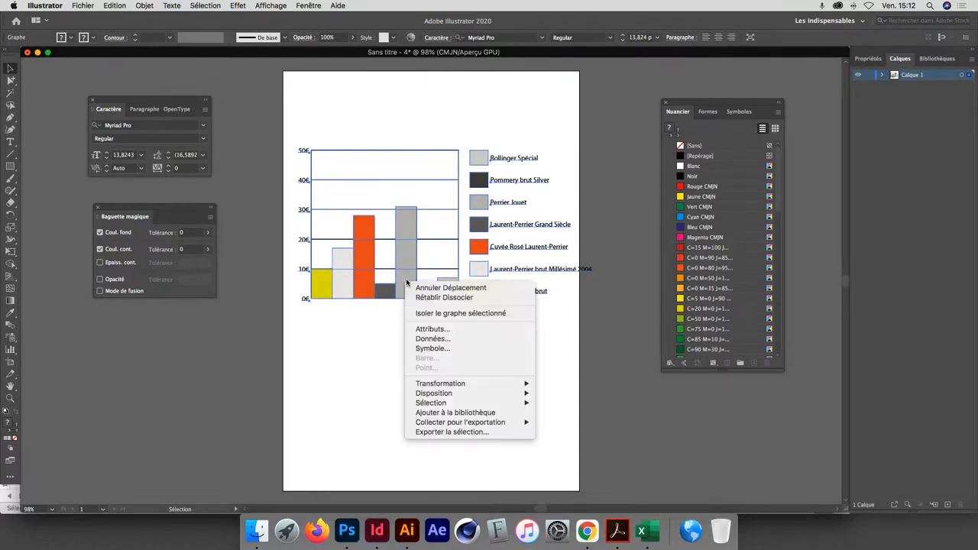
left_click(436, 340)
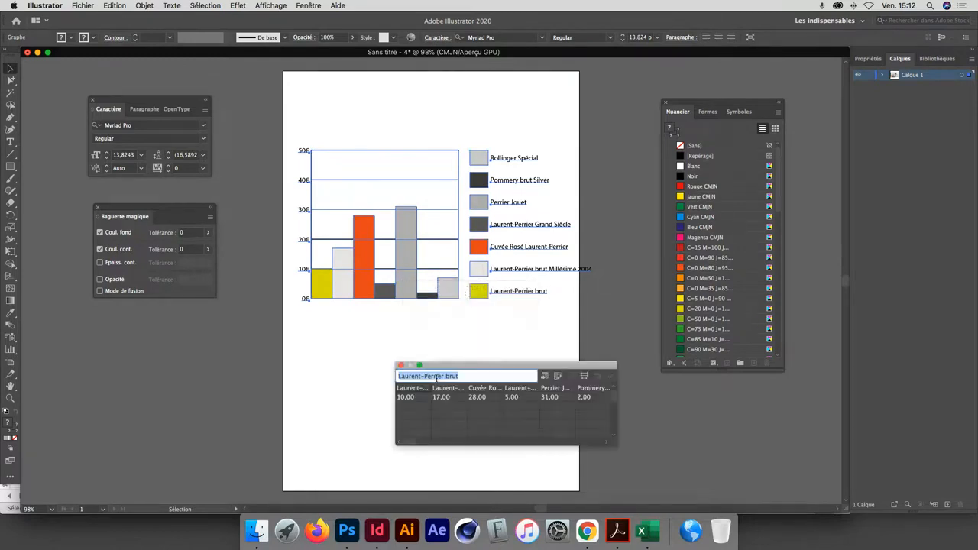
left_click(401, 365)
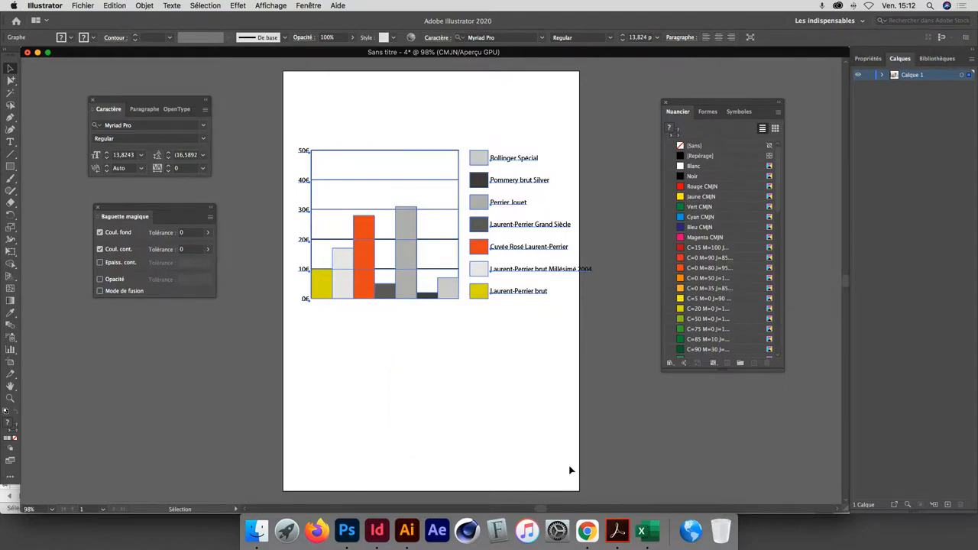
Switch to the live course session in Google Chrome
left_click(587, 533)
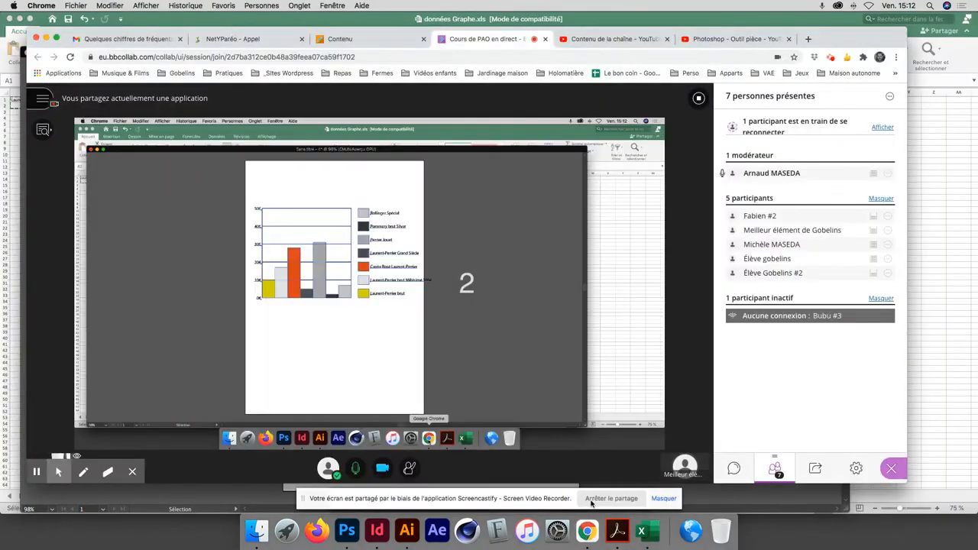